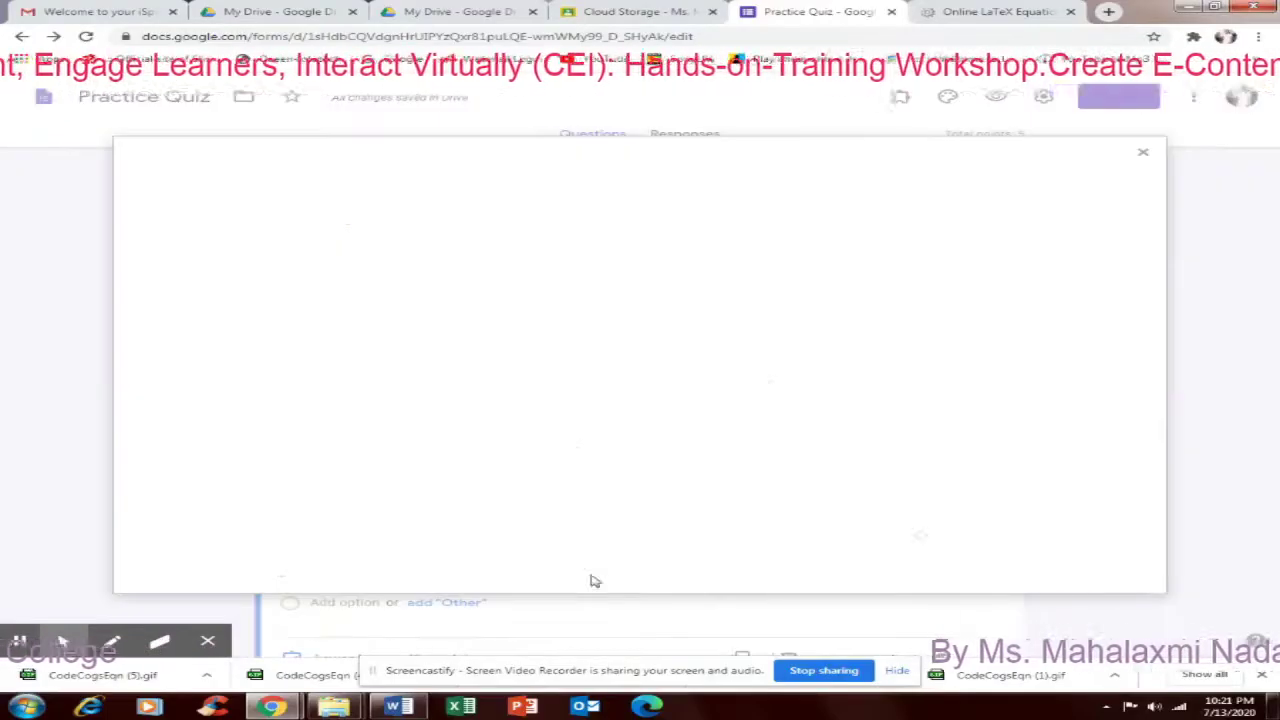
Upload the CodeCogsEqn (4).gif equation image to option A of 'Solve this eqation?'
click(919, 536)
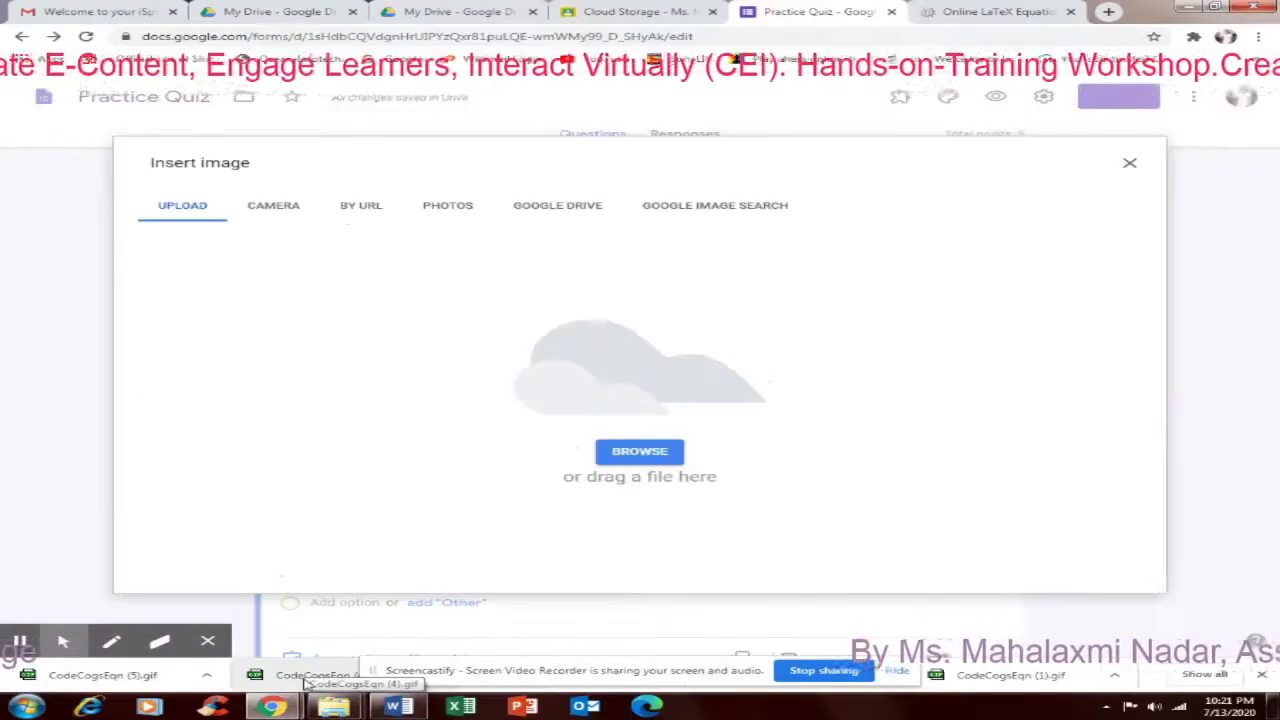
drag(312, 676, 298, 680)
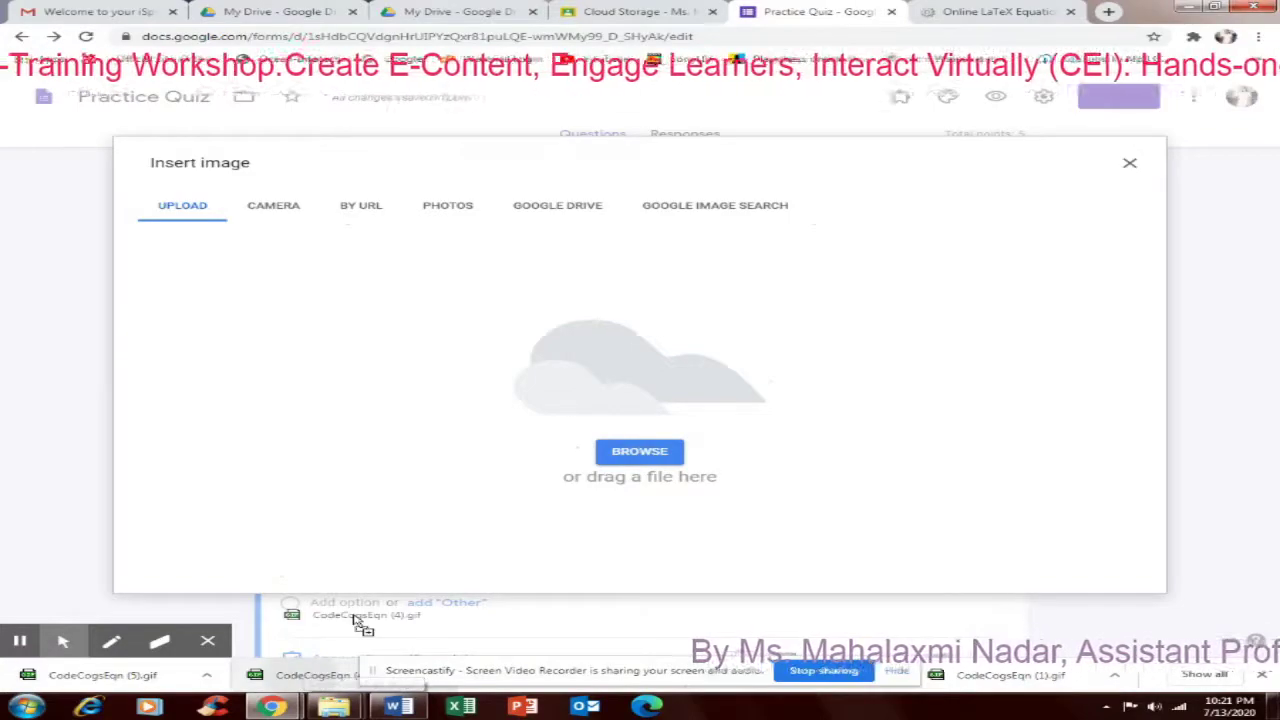
drag(355, 620, 600, 425)
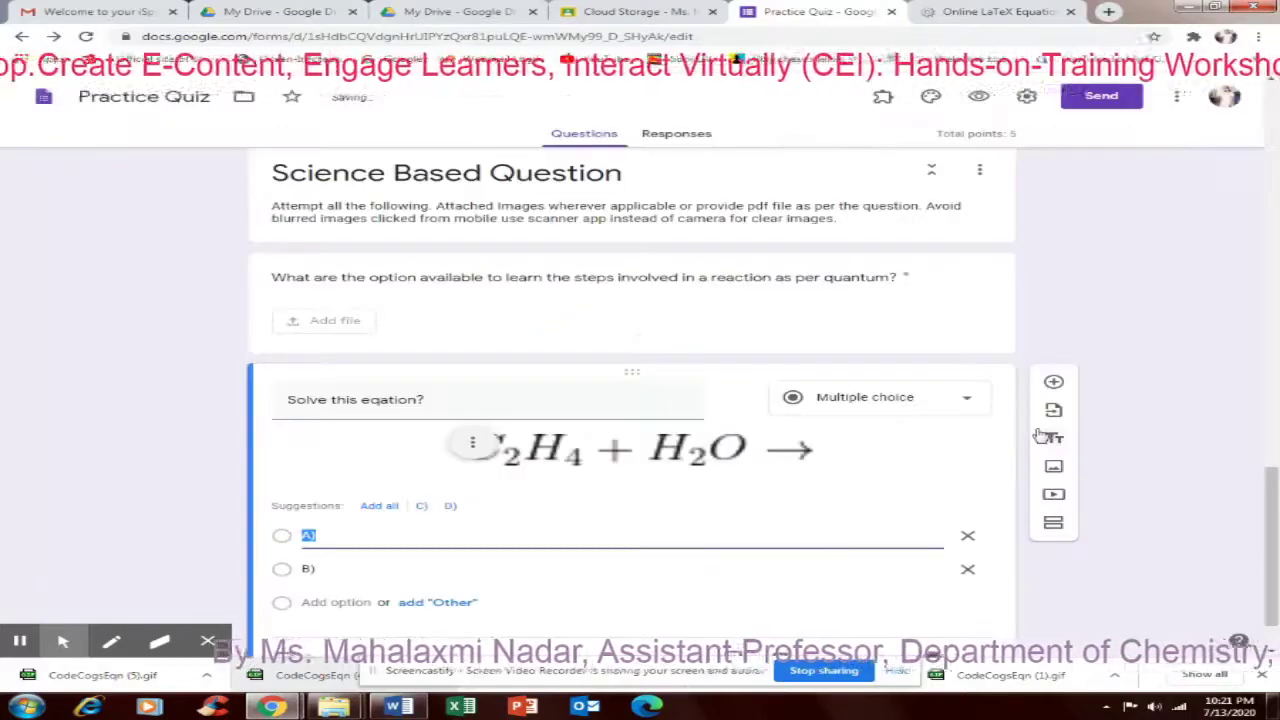
Upload the next CodeCogsEqn equation gif as the image for option B
scroll(640, 485, down, 1)
click(372, 470)
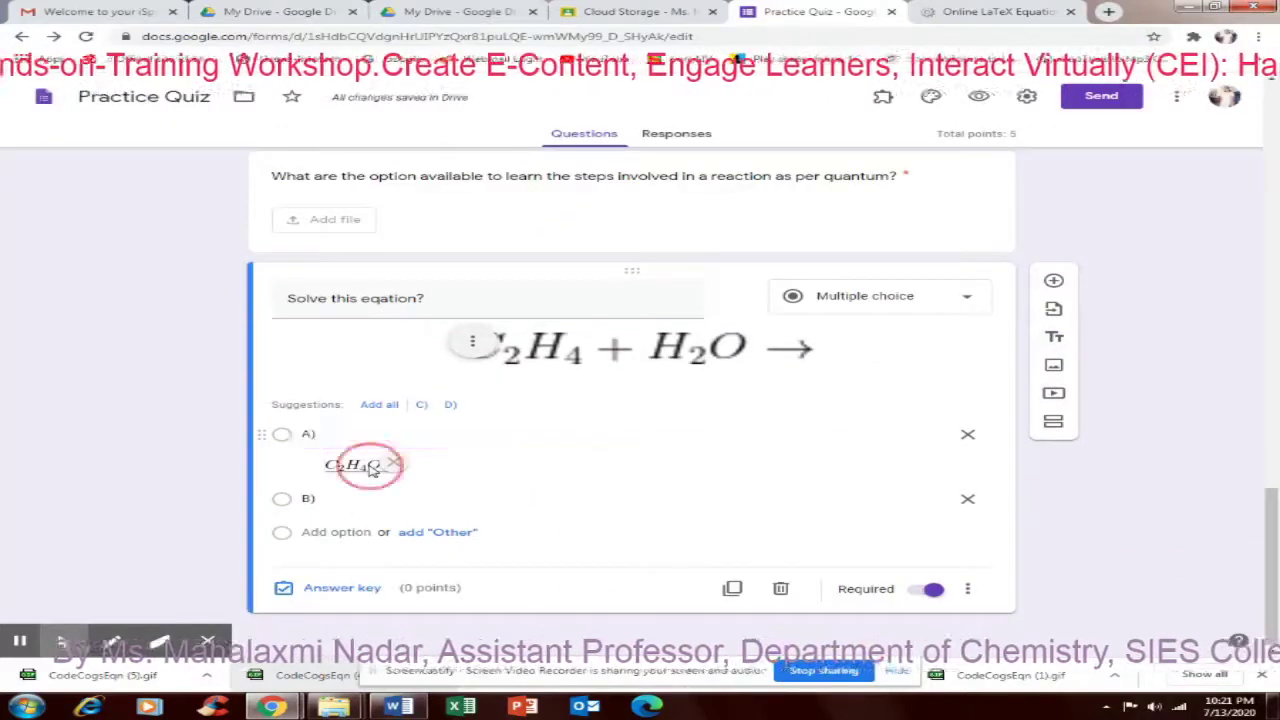
click(352, 466)
click(352, 466)
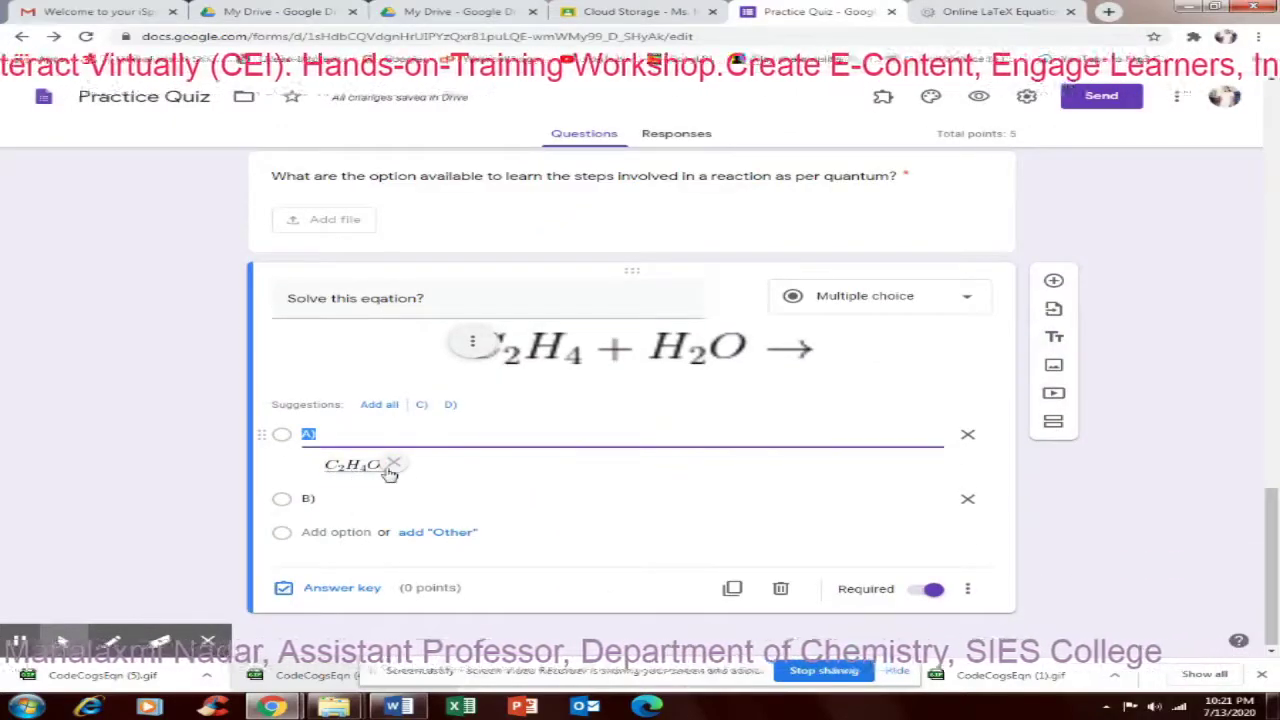
click(352, 502)
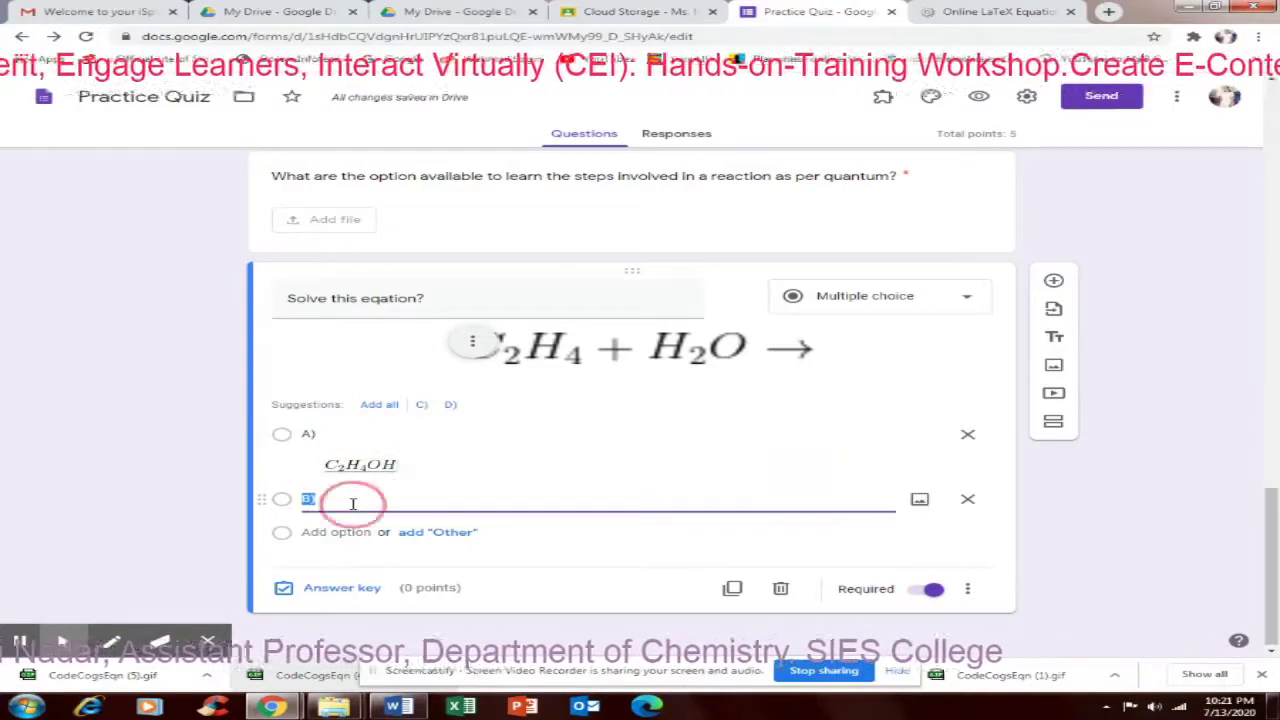
click(352, 502)
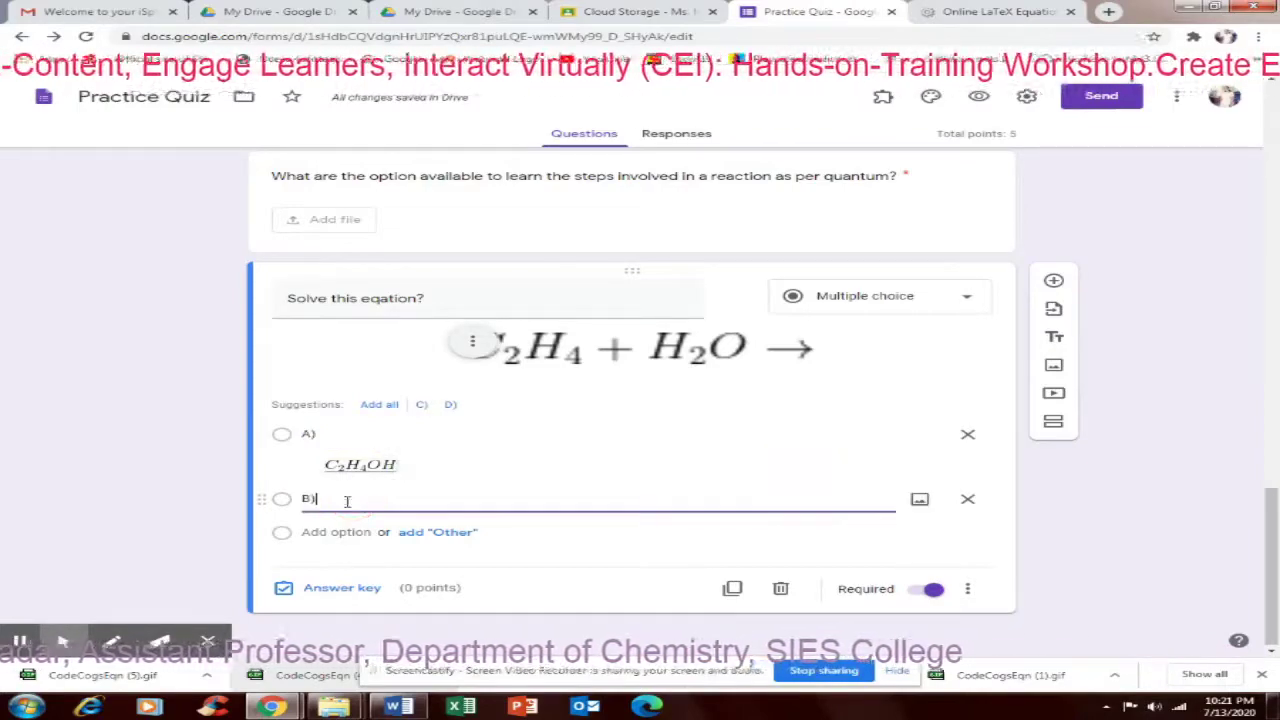
click(919, 502)
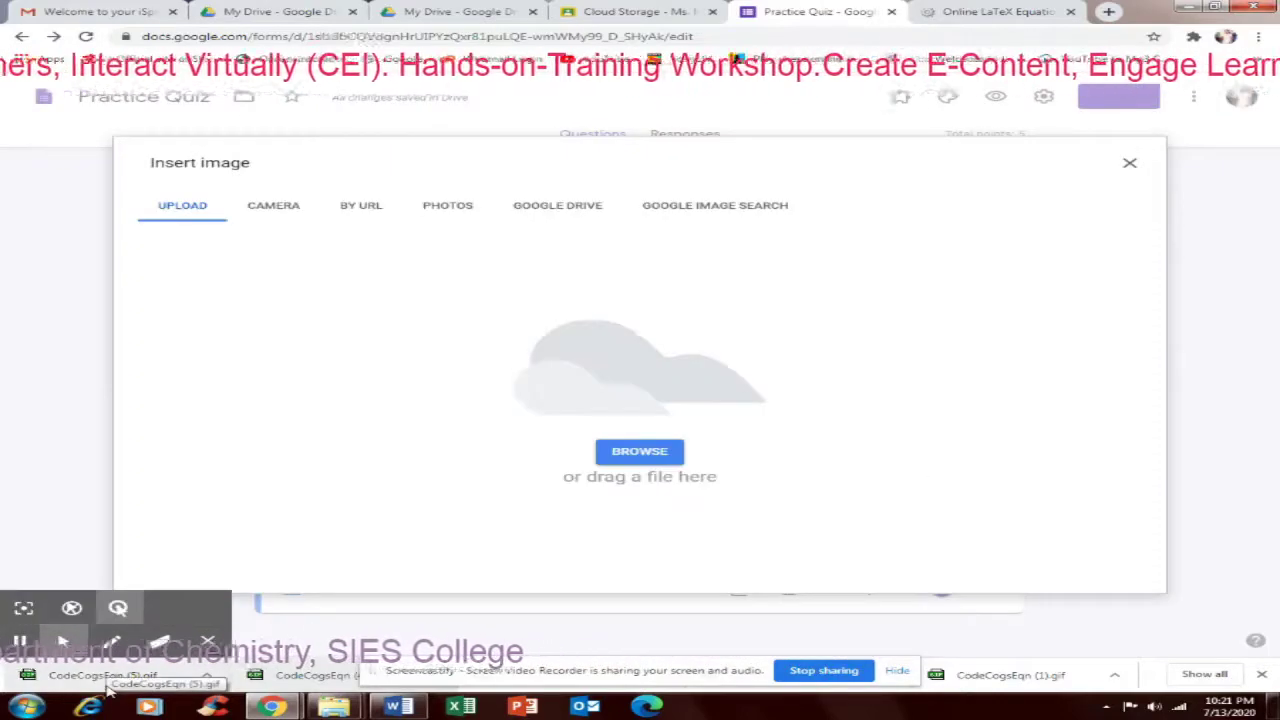
drag(118, 678, 650, 420)
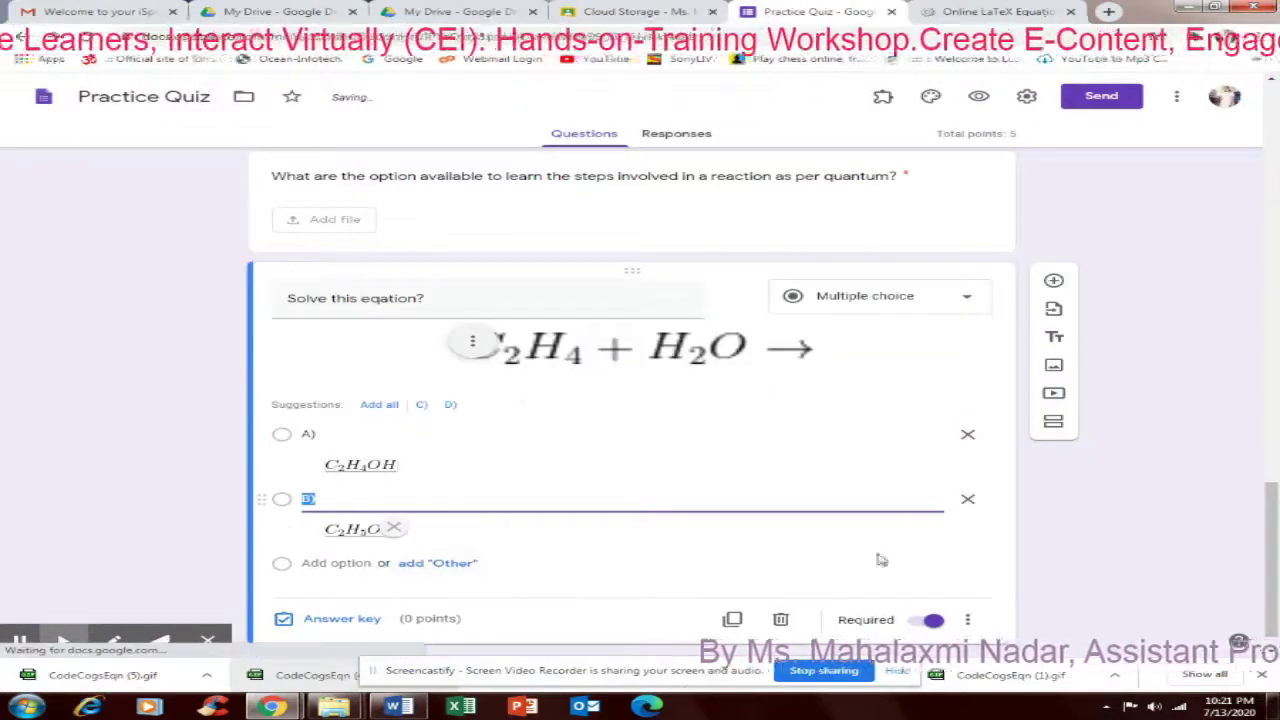
drag(1272, 506, 1273, 508)
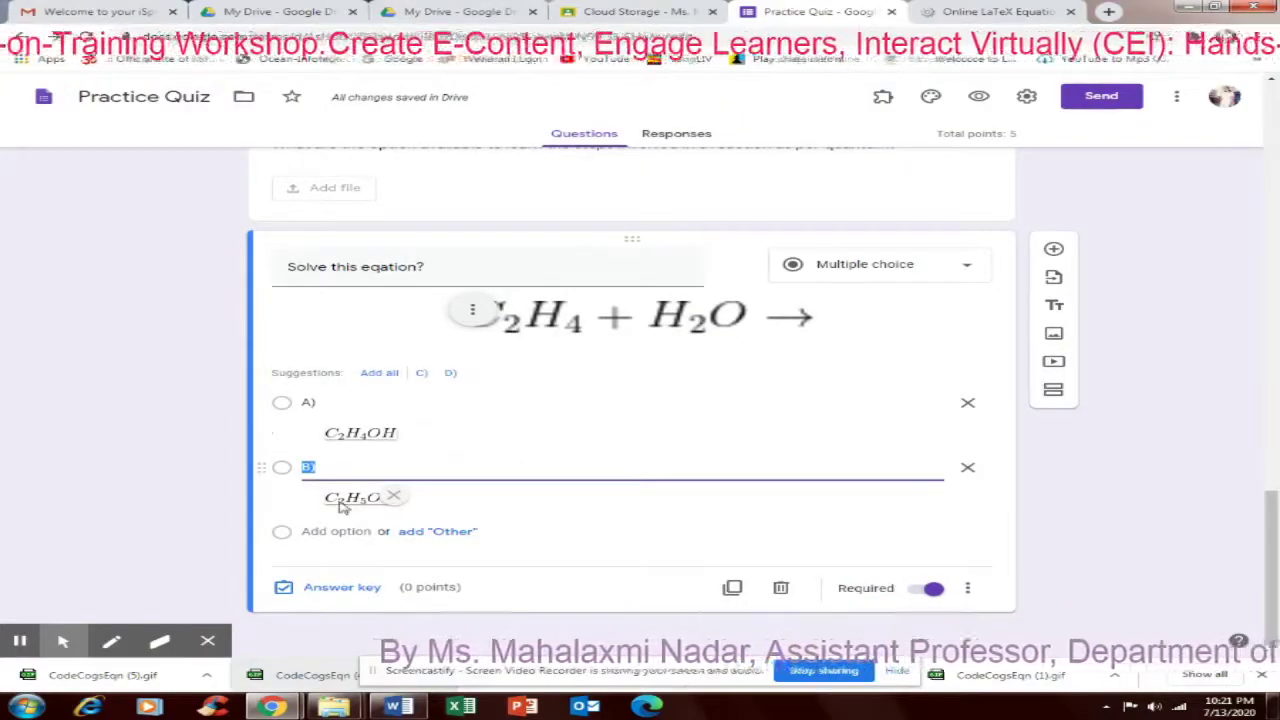
In the answer key, mark option B correct and make the equation question worth 2 points
click(326, 590)
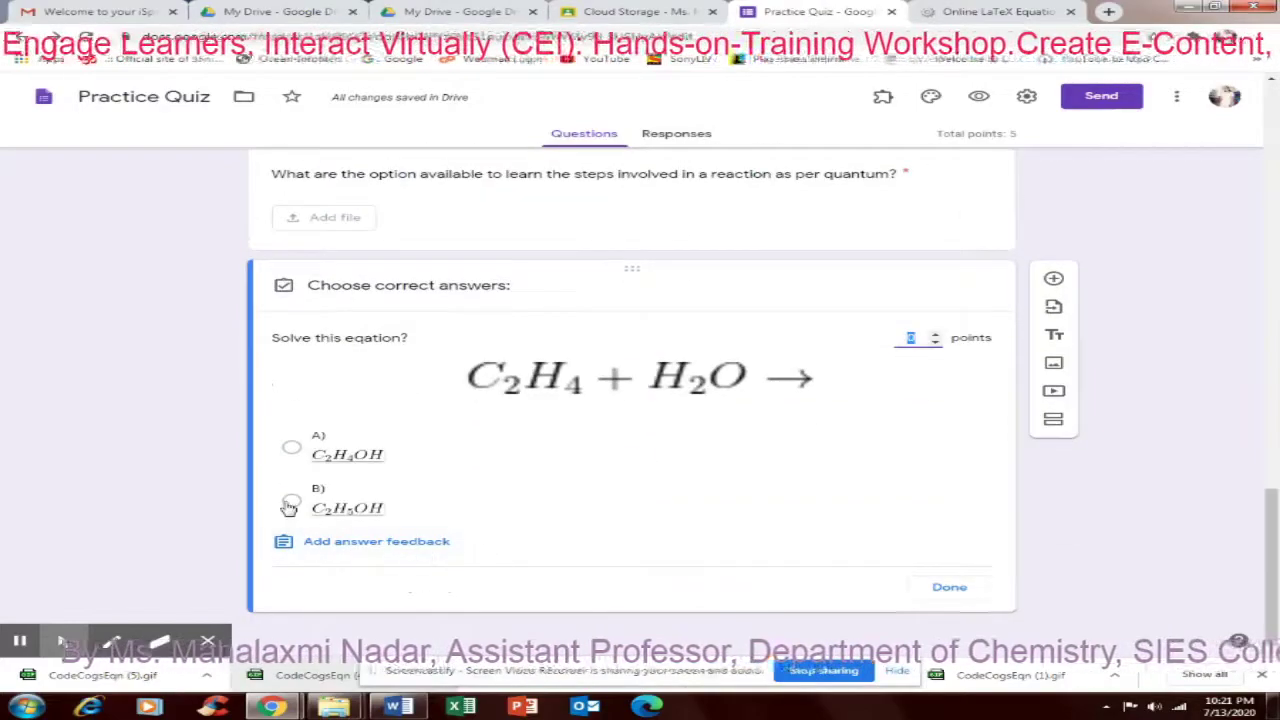
click(291, 500)
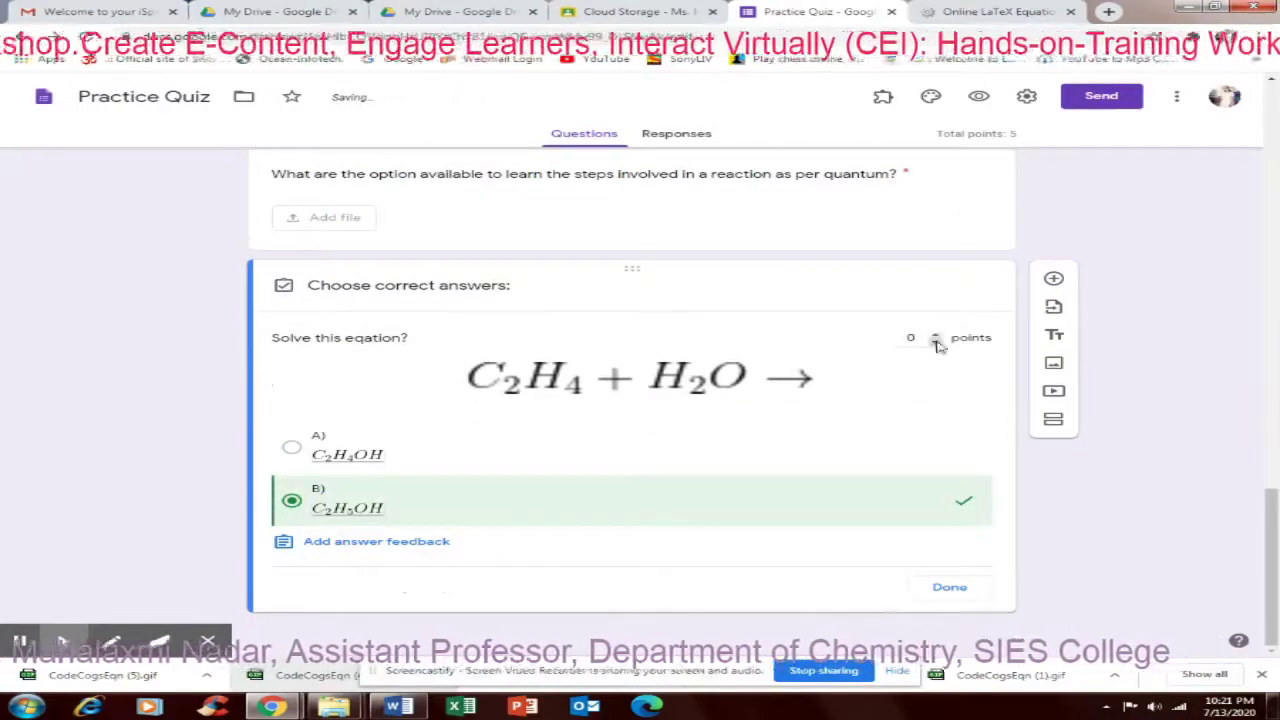
click(935, 335)
click(935, 335)
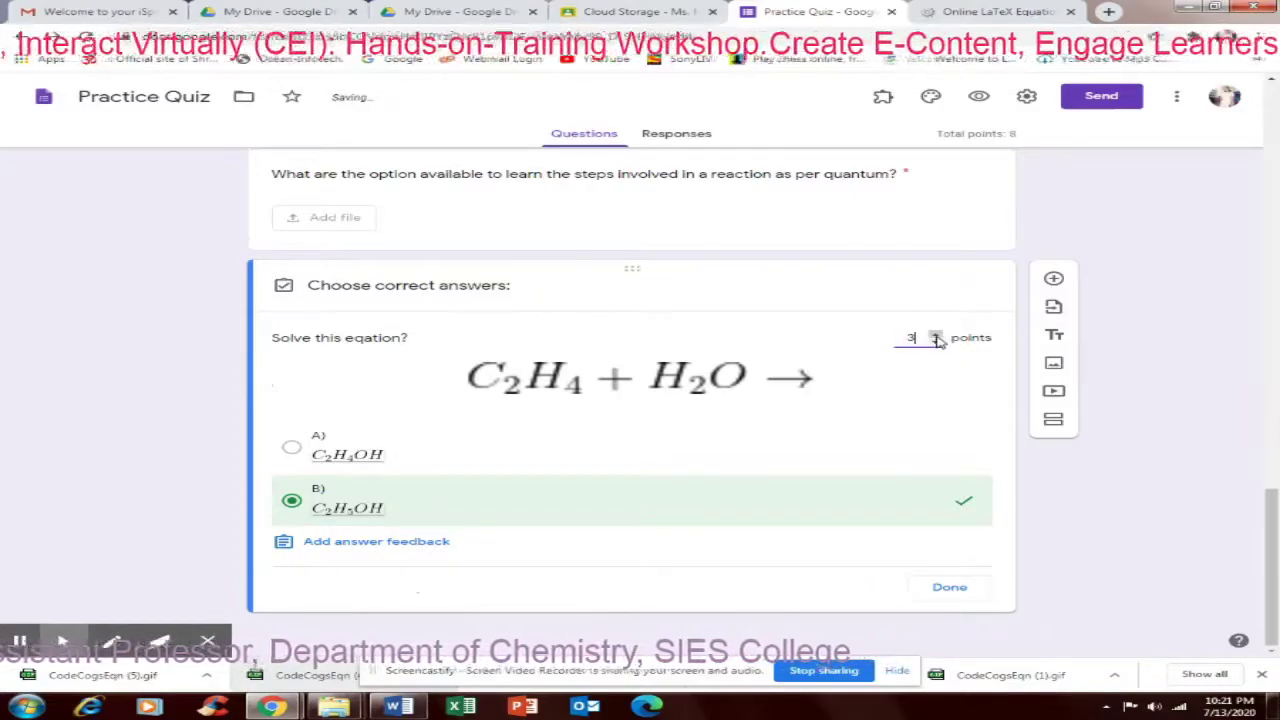
click(936, 343)
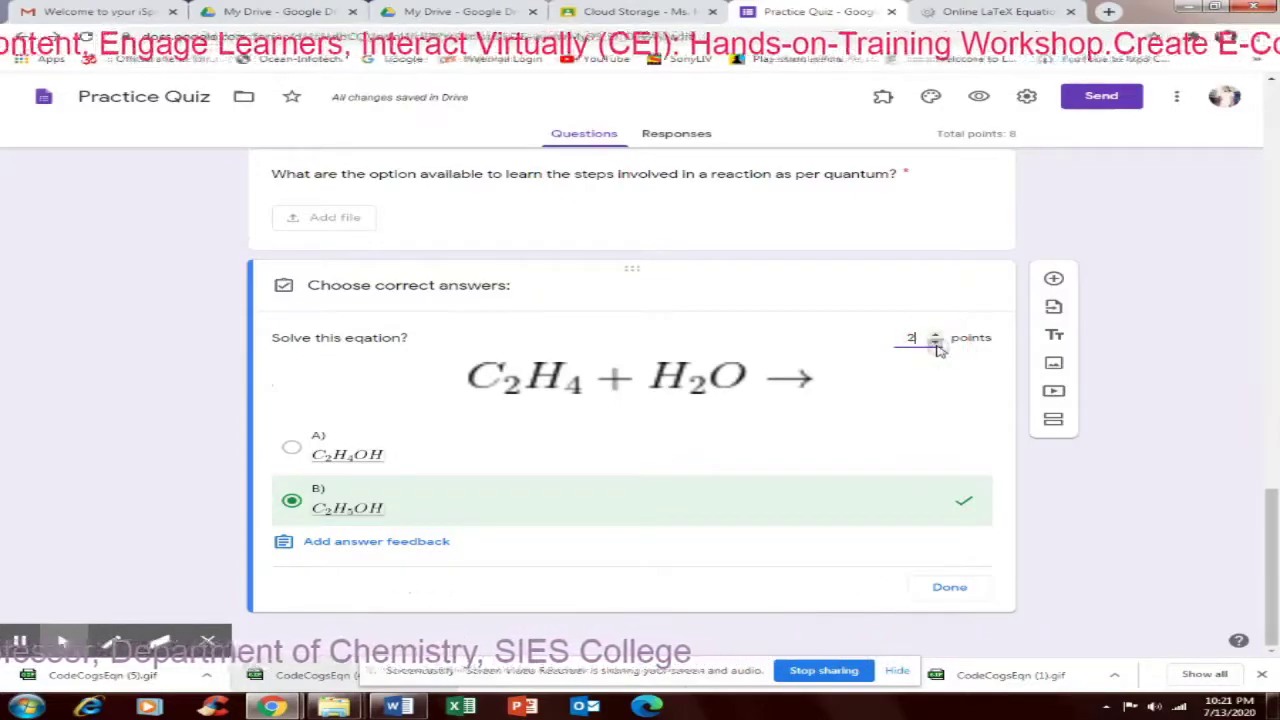
click(950, 587)
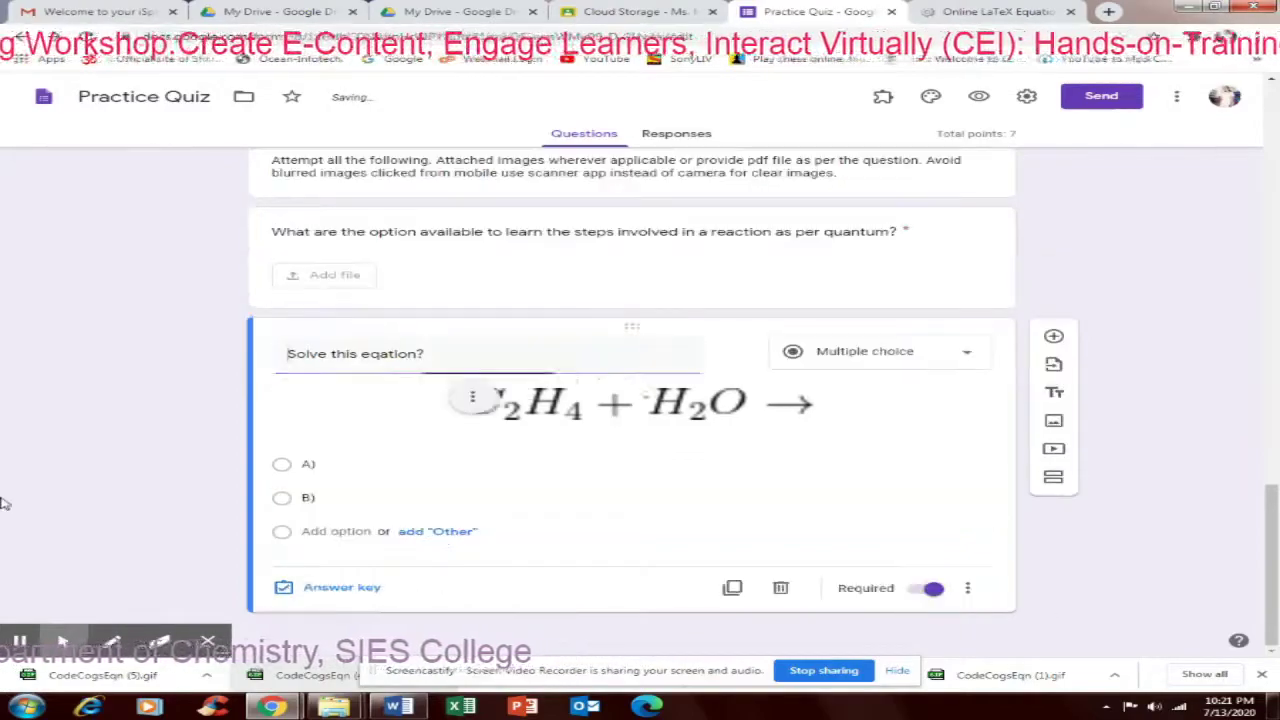
Set the quantum-steps file-upload question to 3 points in its answer key
scroll(12, 526, up, 3)
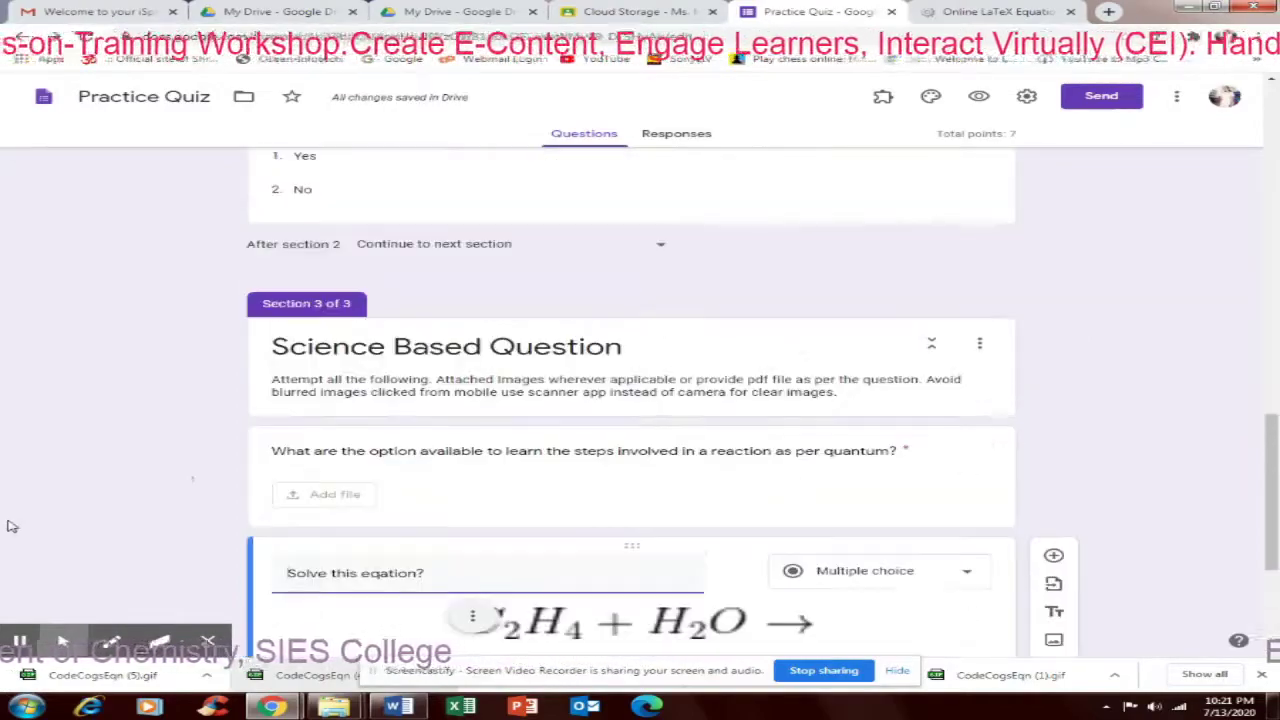
click(883, 471)
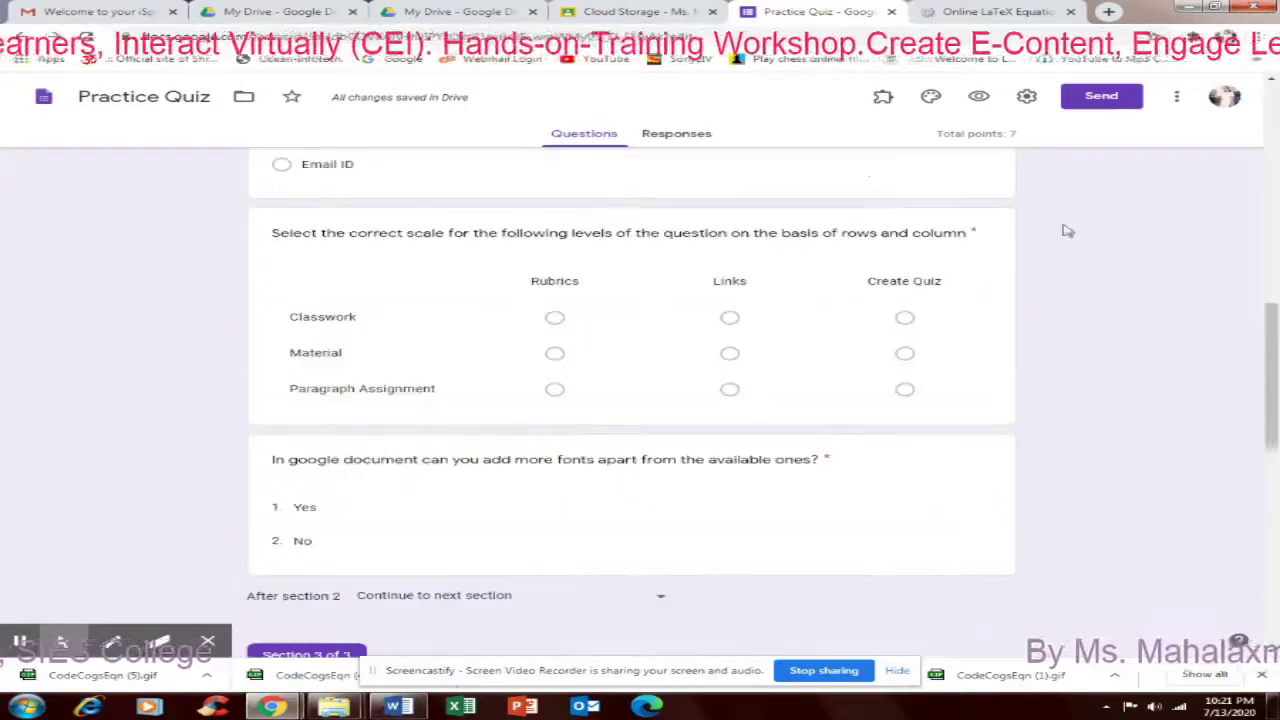
scroll(986, 434, down, 2)
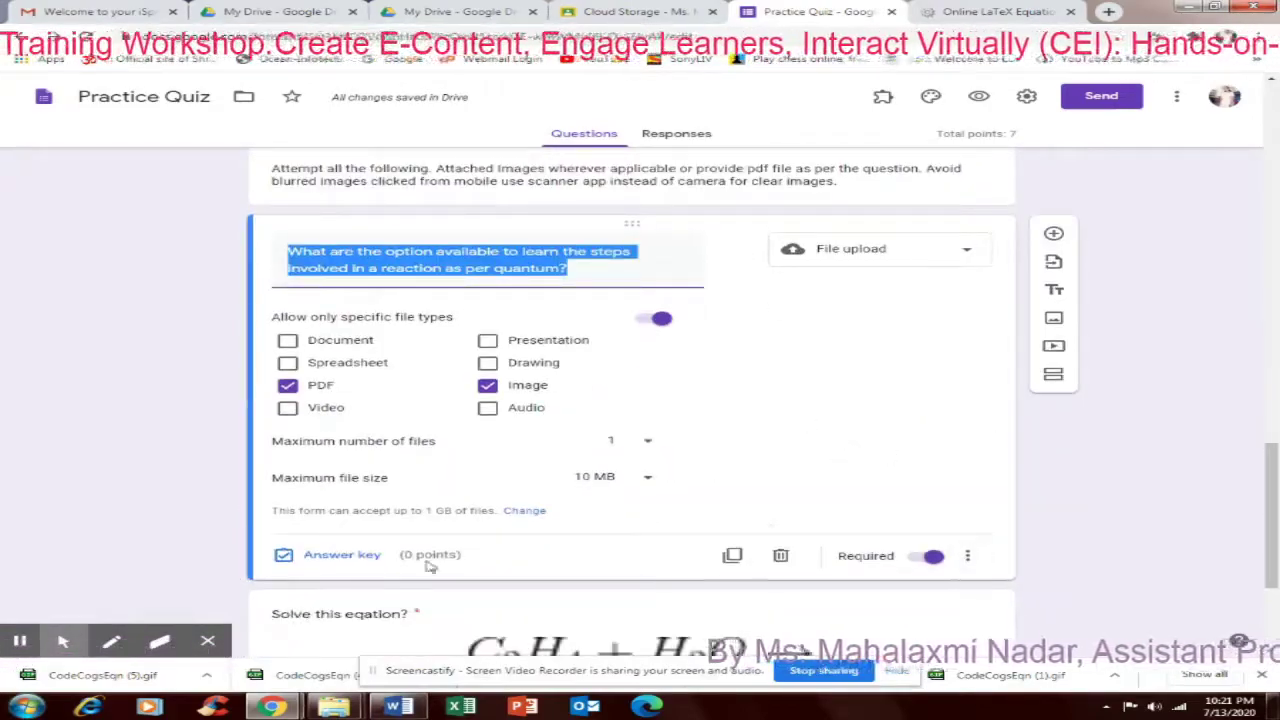
click(340, 558)
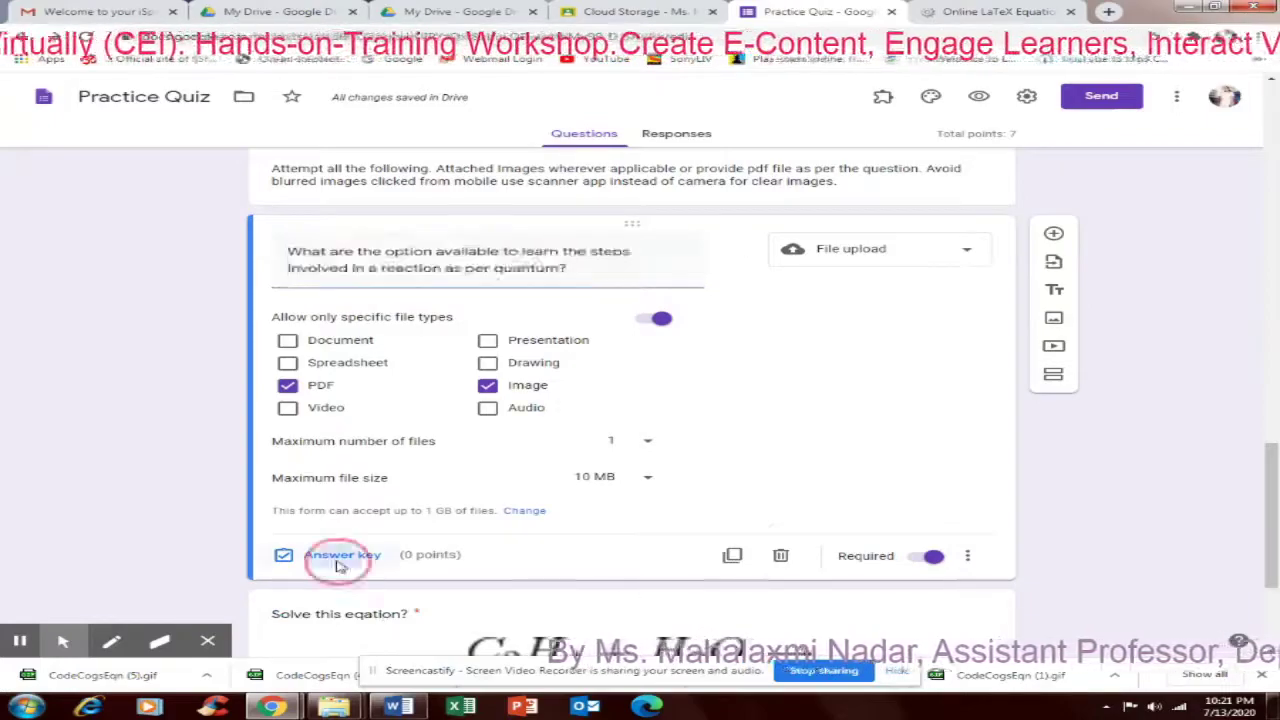
click(935, 296)
click(935, 296)
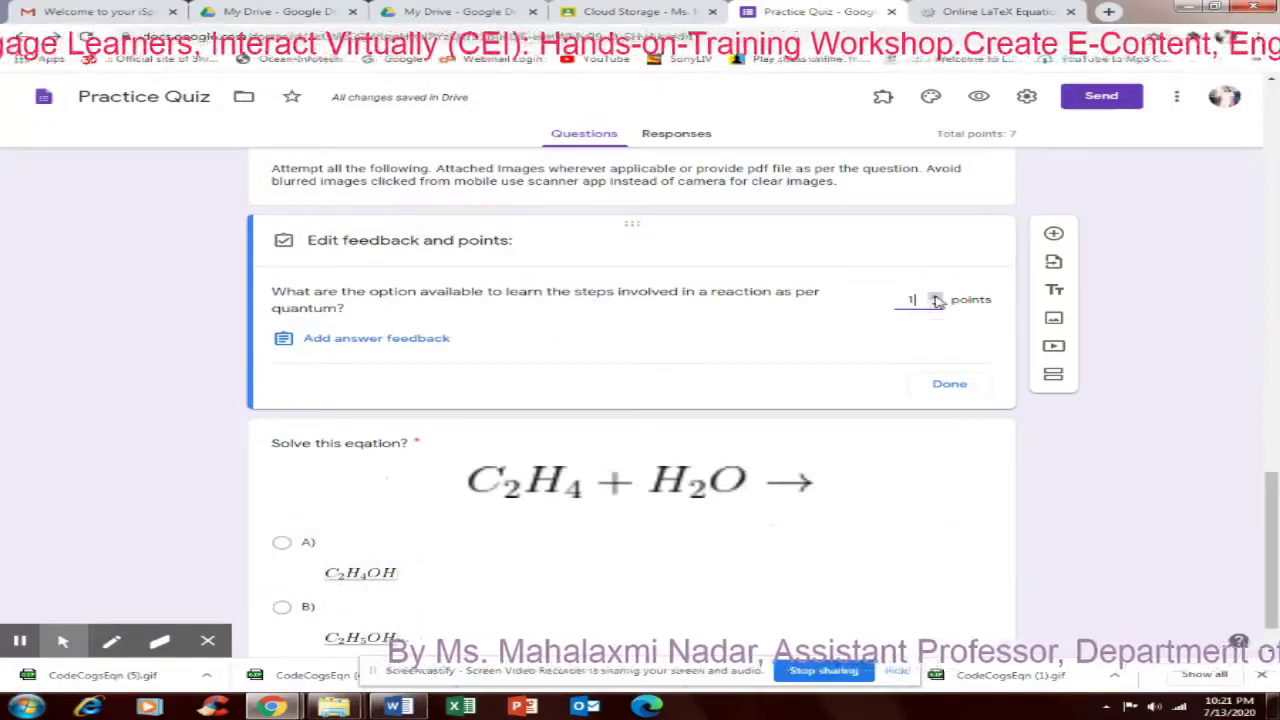
click(935, 296)
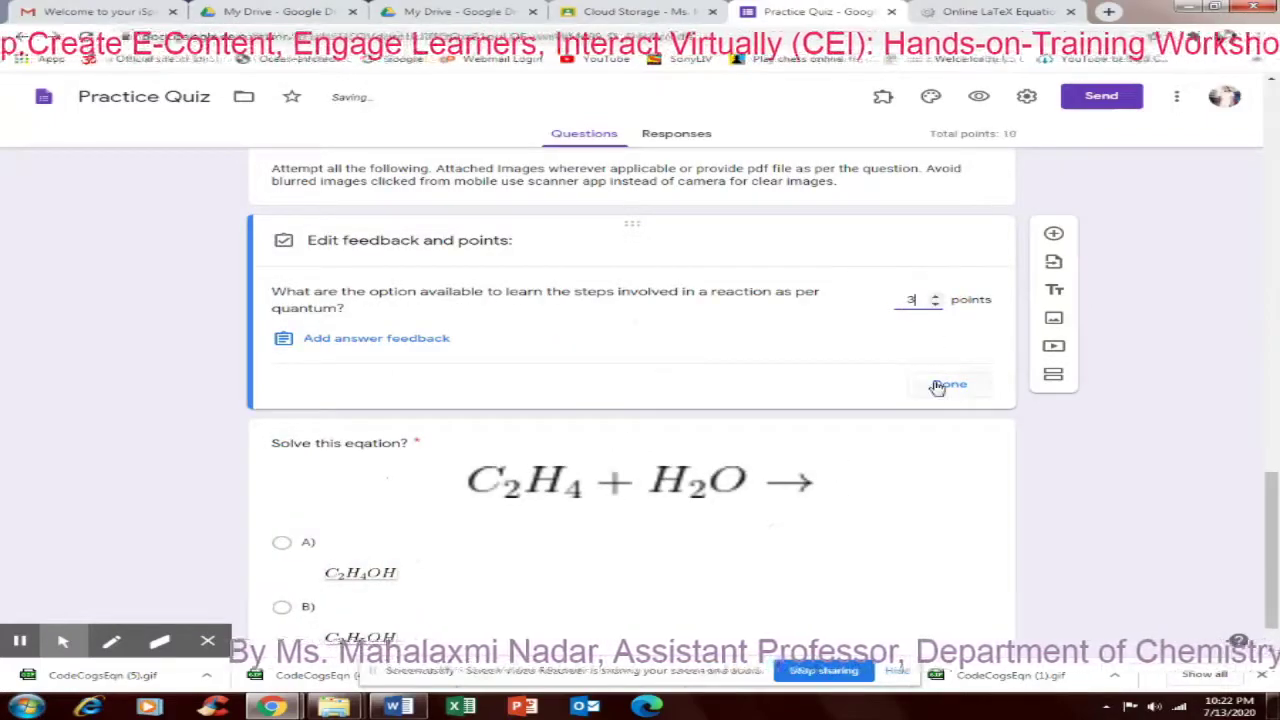
click(945, 384)
scroll(448, 554, down, 2)
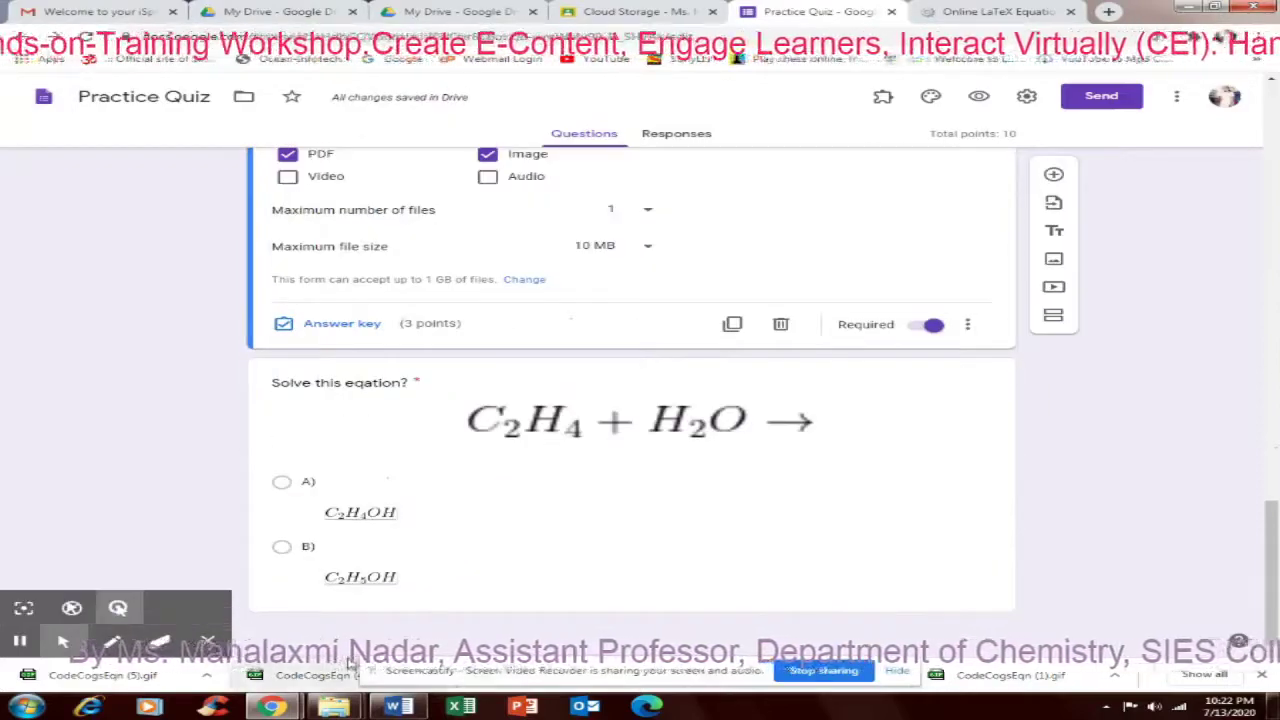
scroll(1276, 518, up, 3)
drag(1272, 544, 1274, 298)
Stop accepting responses and set the message 'Thank you for showing interest now the quiz is closed.'
click(677, 134)
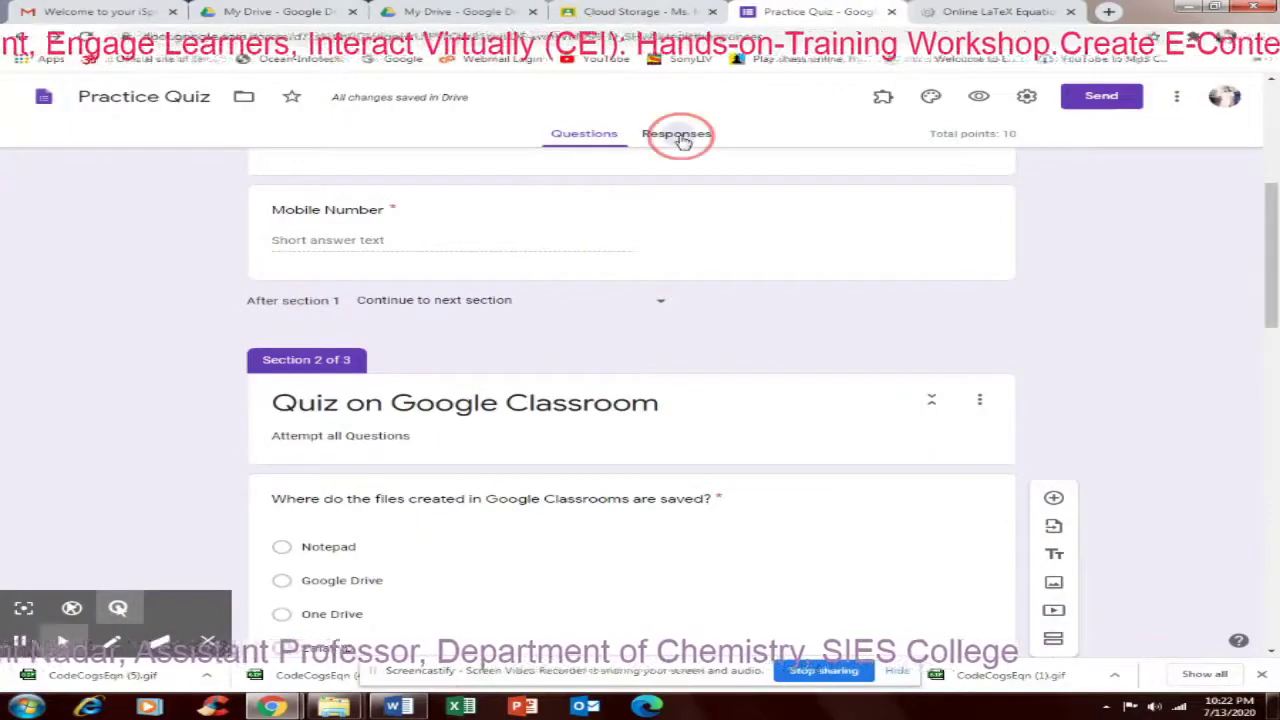
click(979, 228)
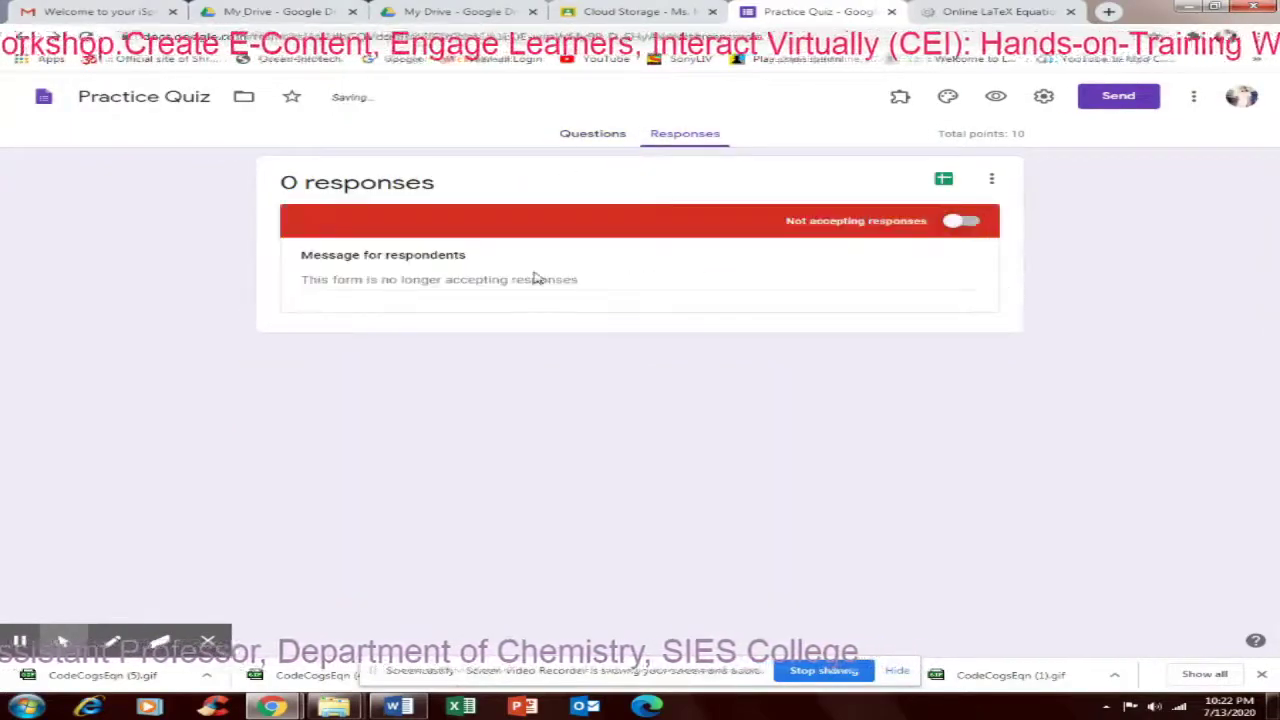
click(384, 277)
text(T)
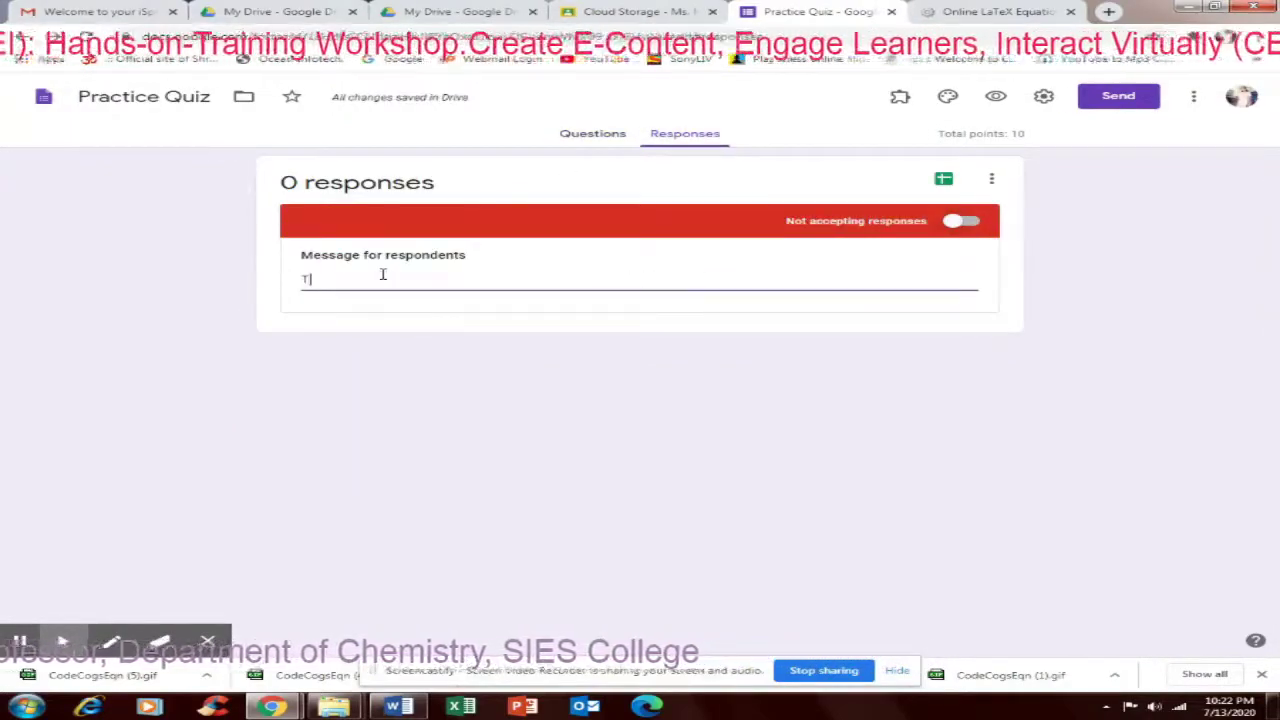
text(hank you)
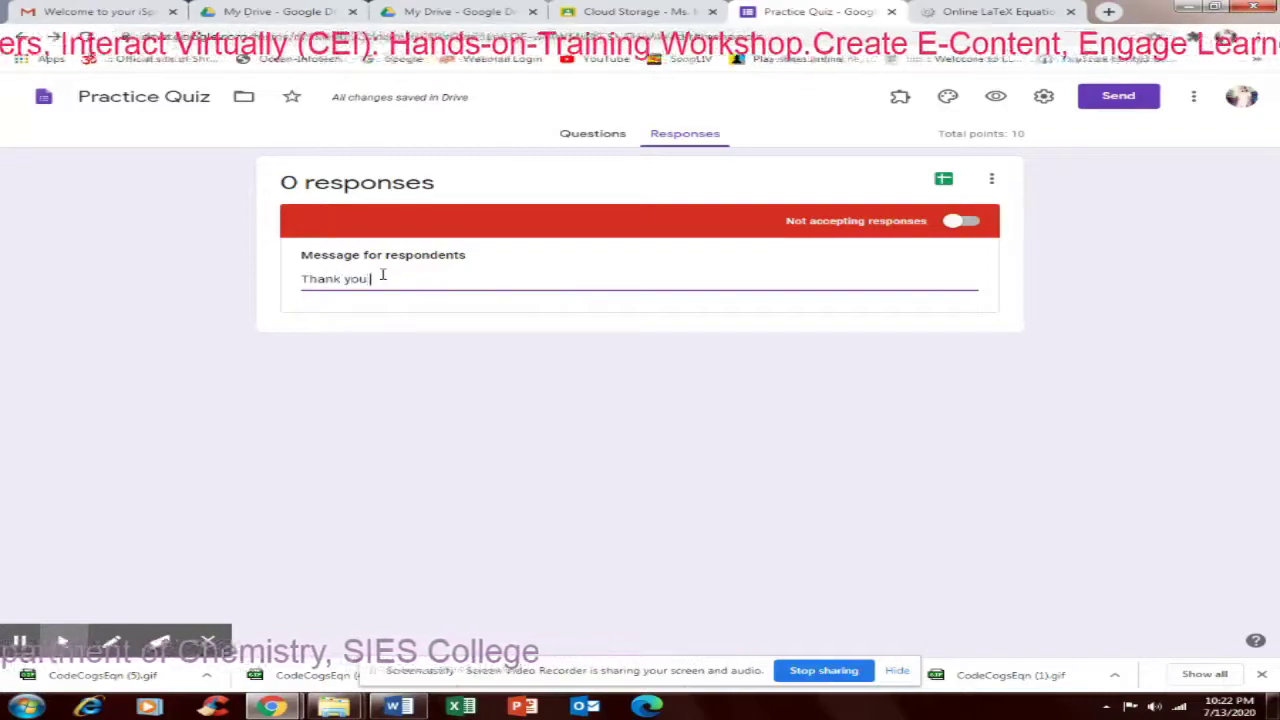
text( for sho)
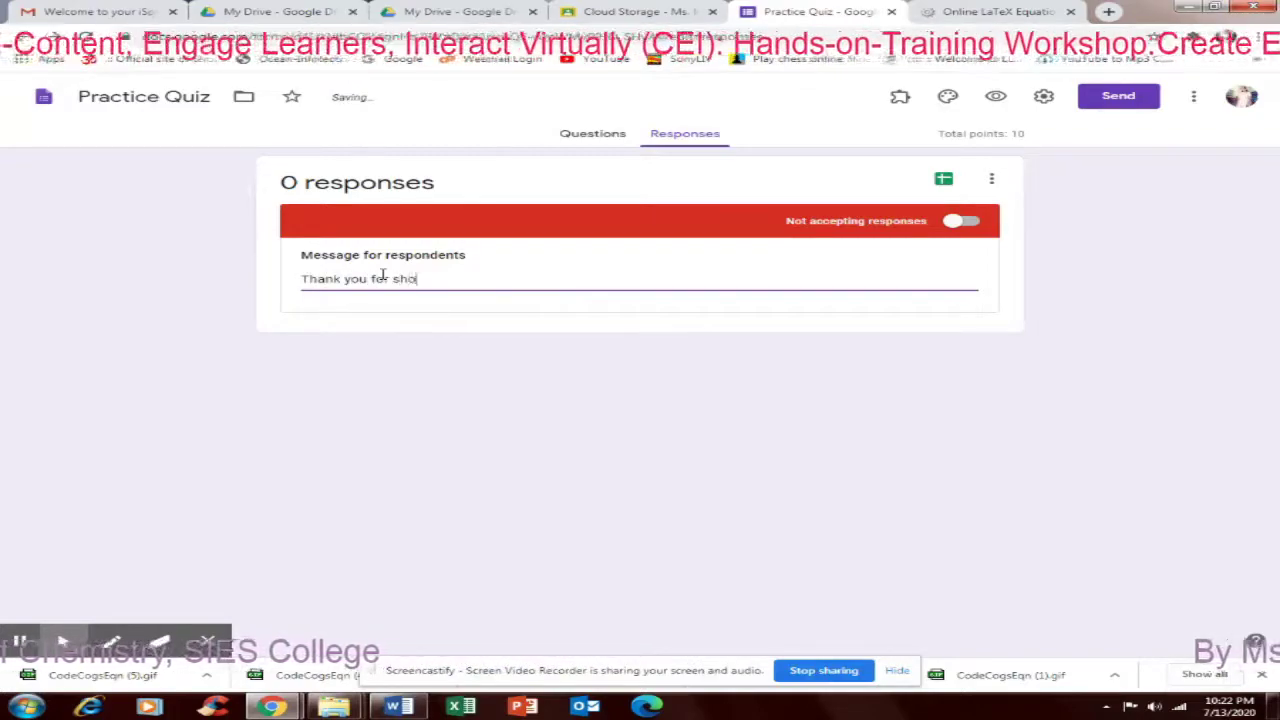
text(wing )
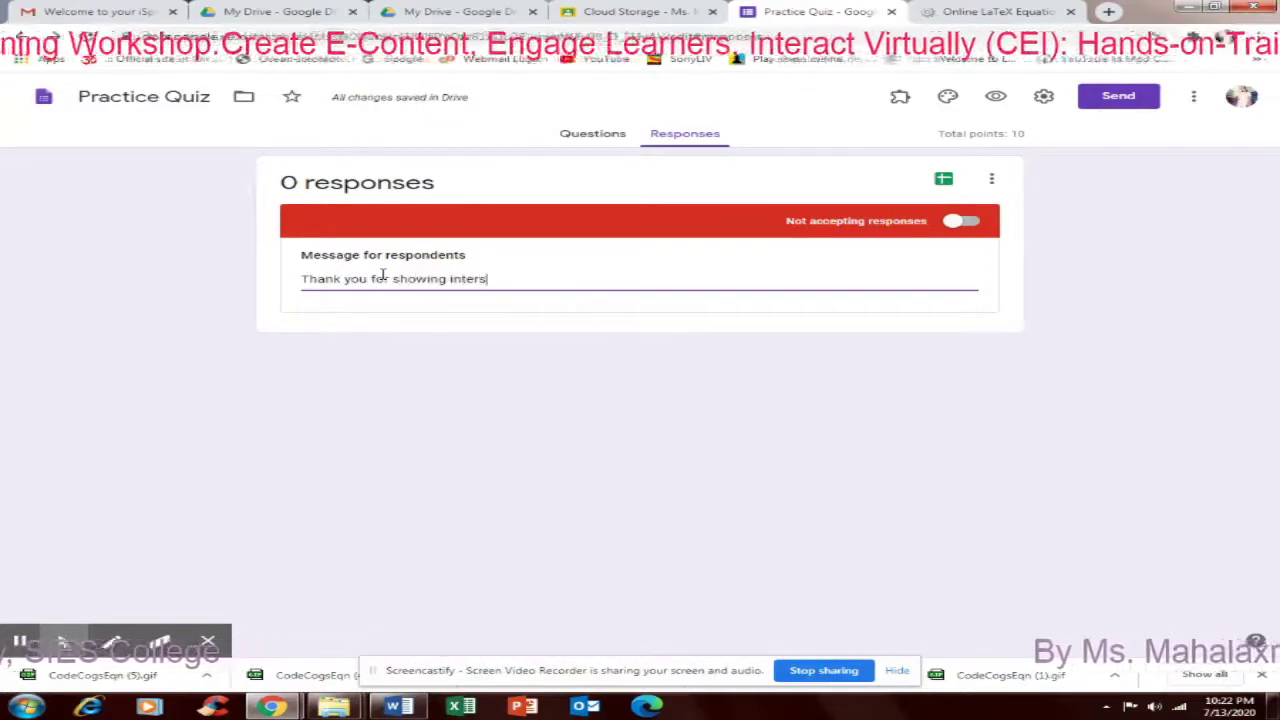
text(interest no)
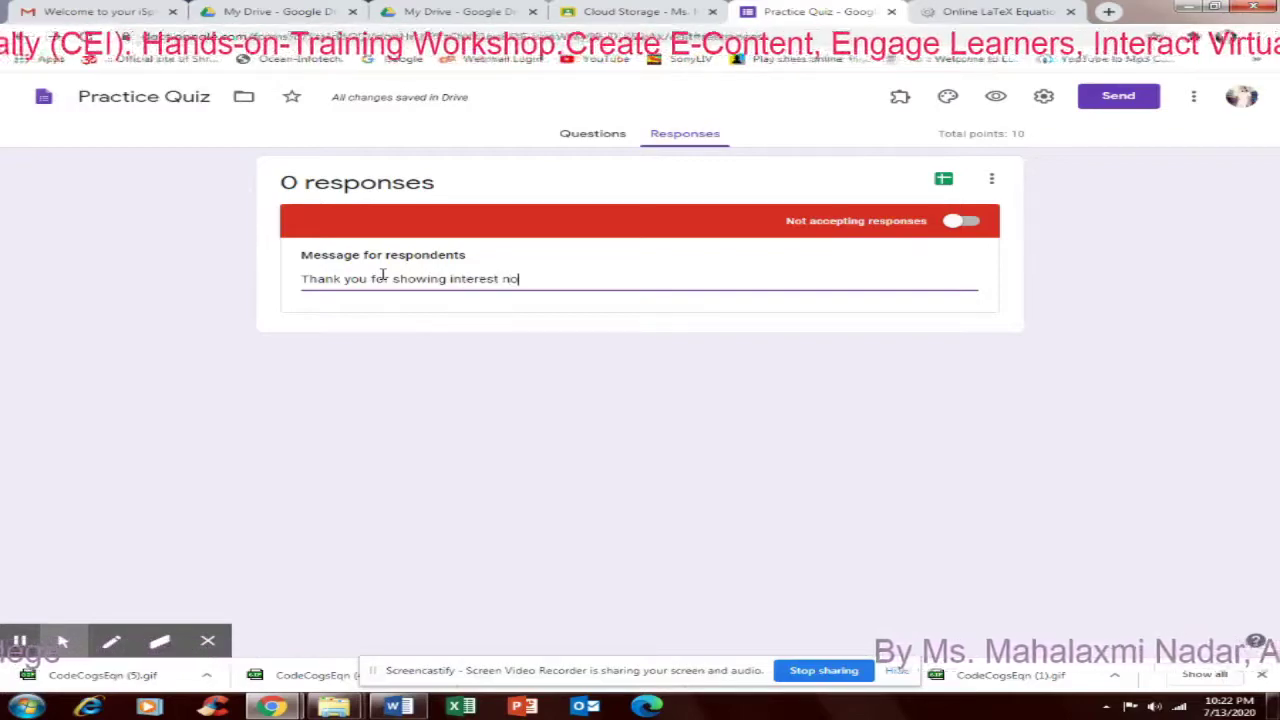
text(w the qu)
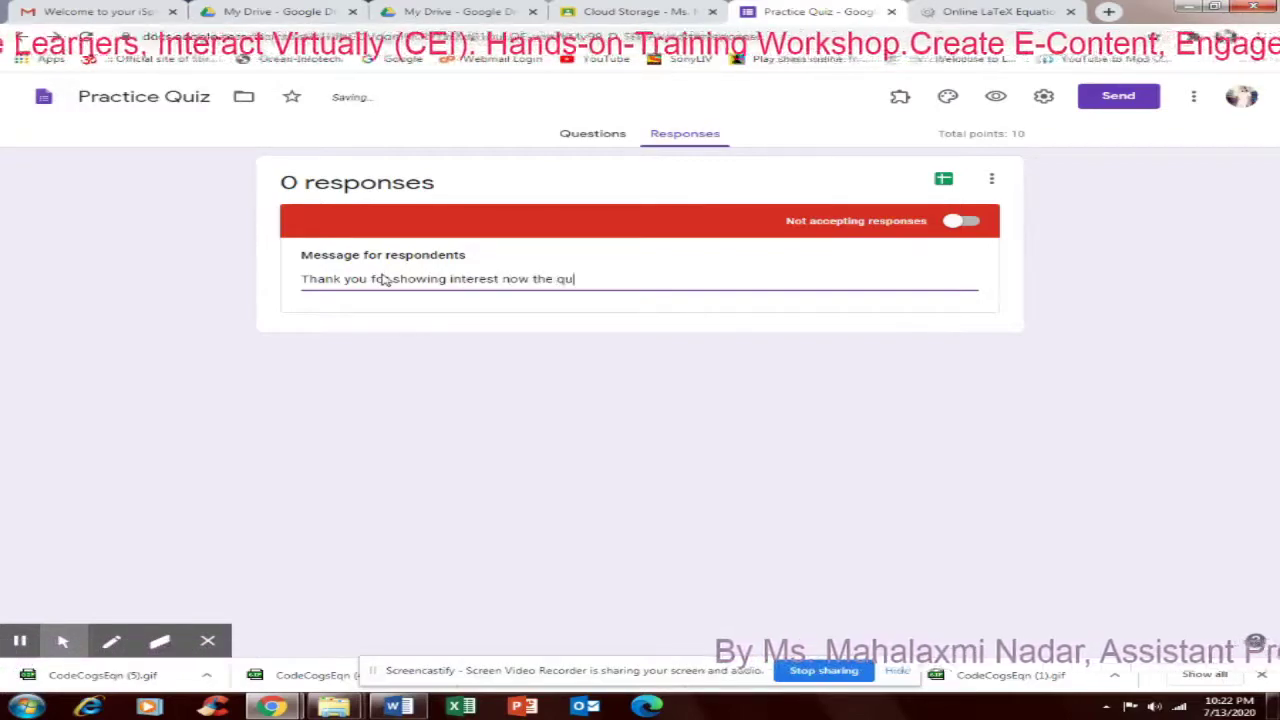
text(iz is cl)
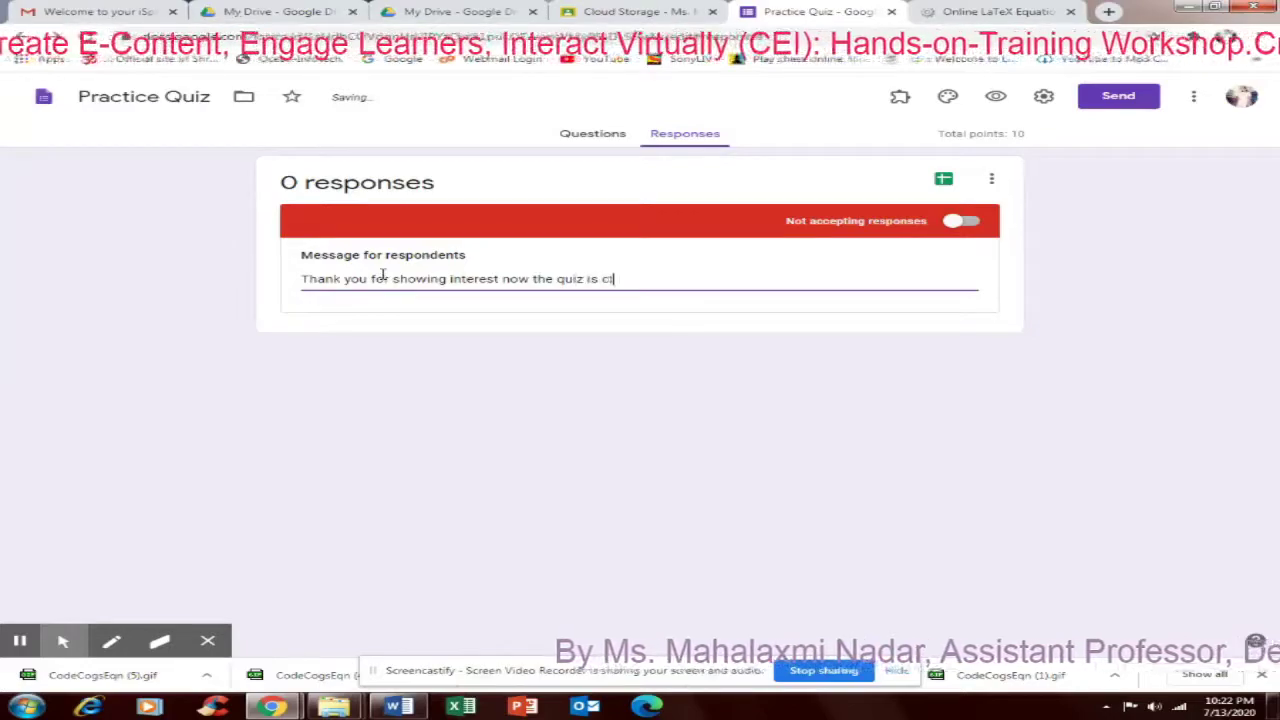
text(ose)
key(BackSpace)
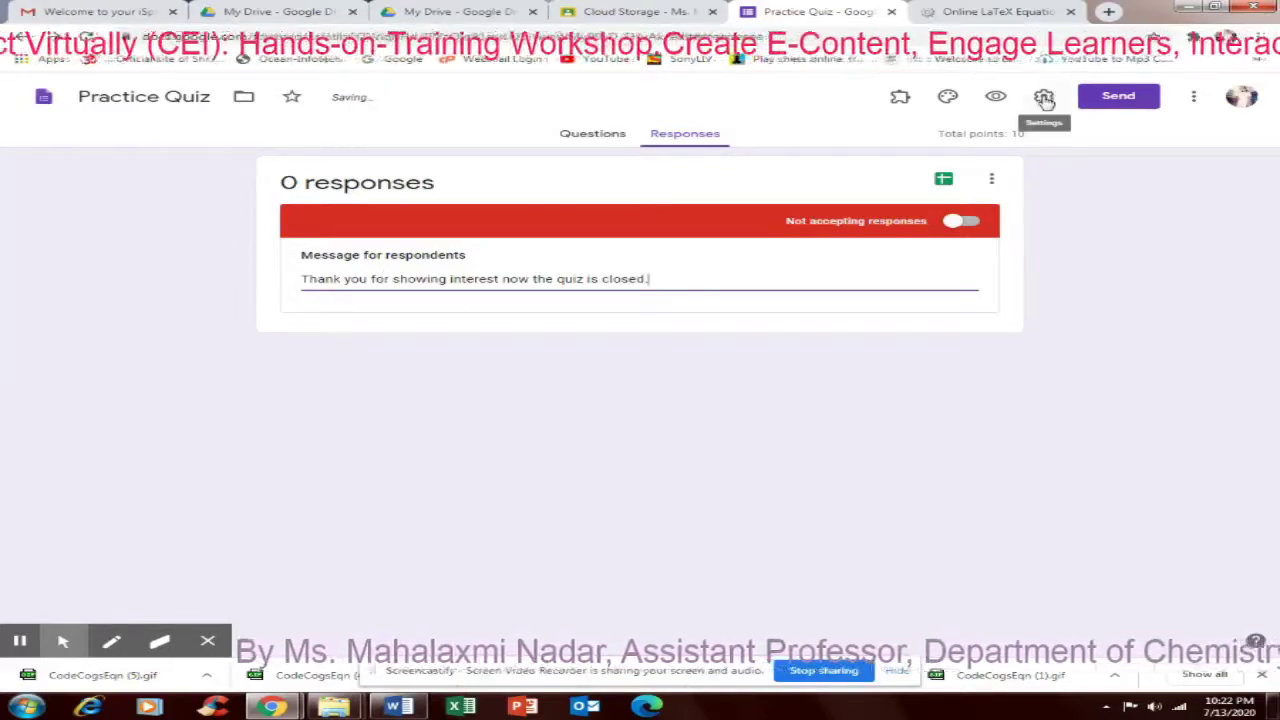
Remove the extra 'the' from the Presentation confirmation message and save the settings
click(1043, 96)
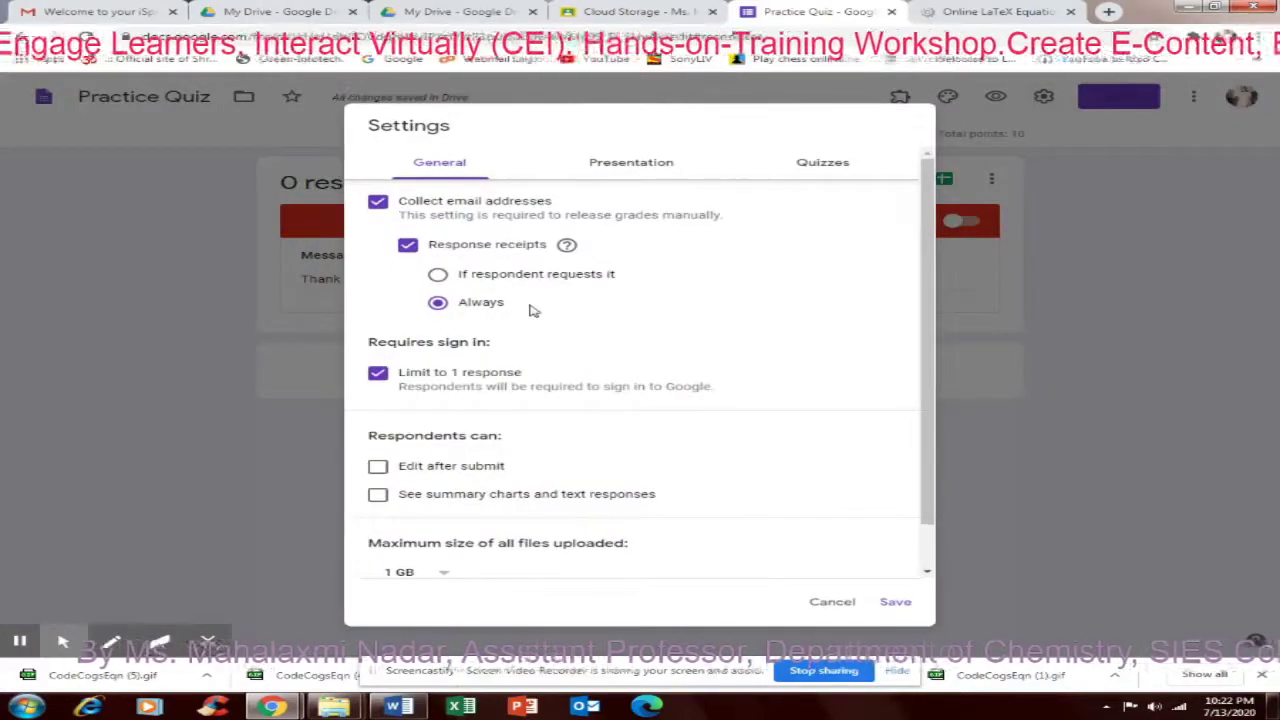
click(631, 164)
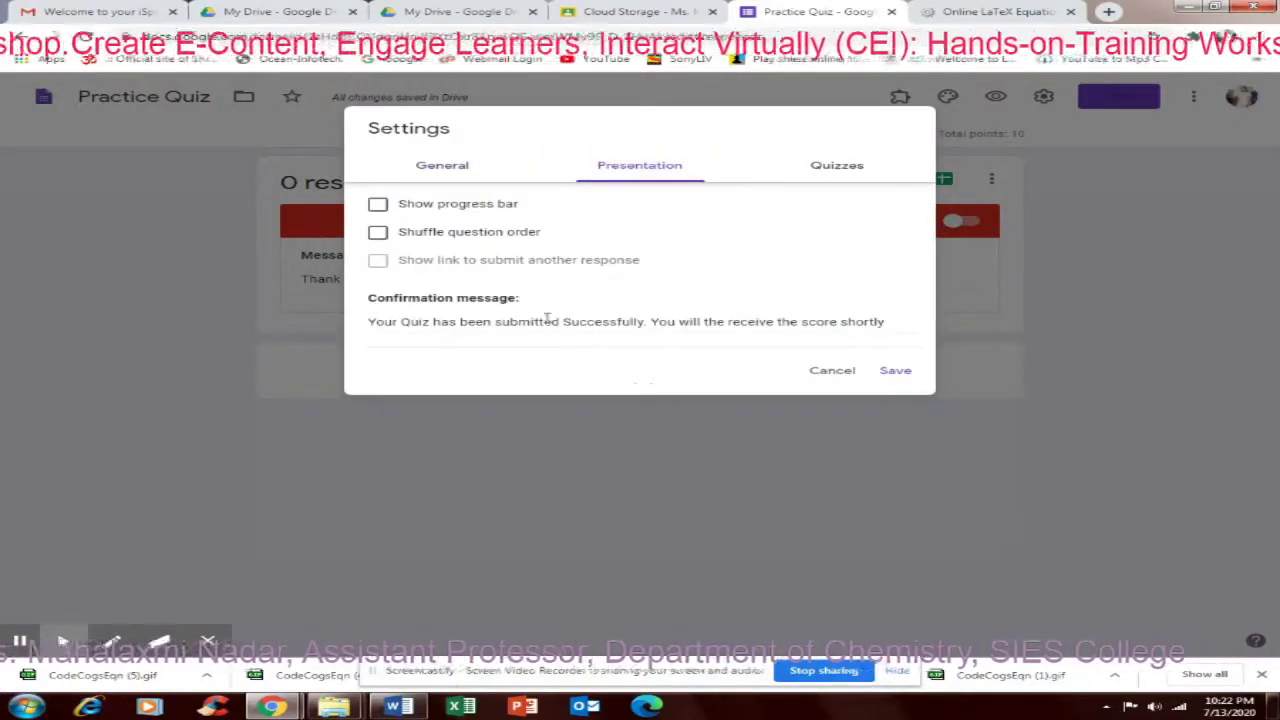
click(735, 323)
key(BackSpace)
key(BackSpace)
key(BackSpace)
key(BackSpace)
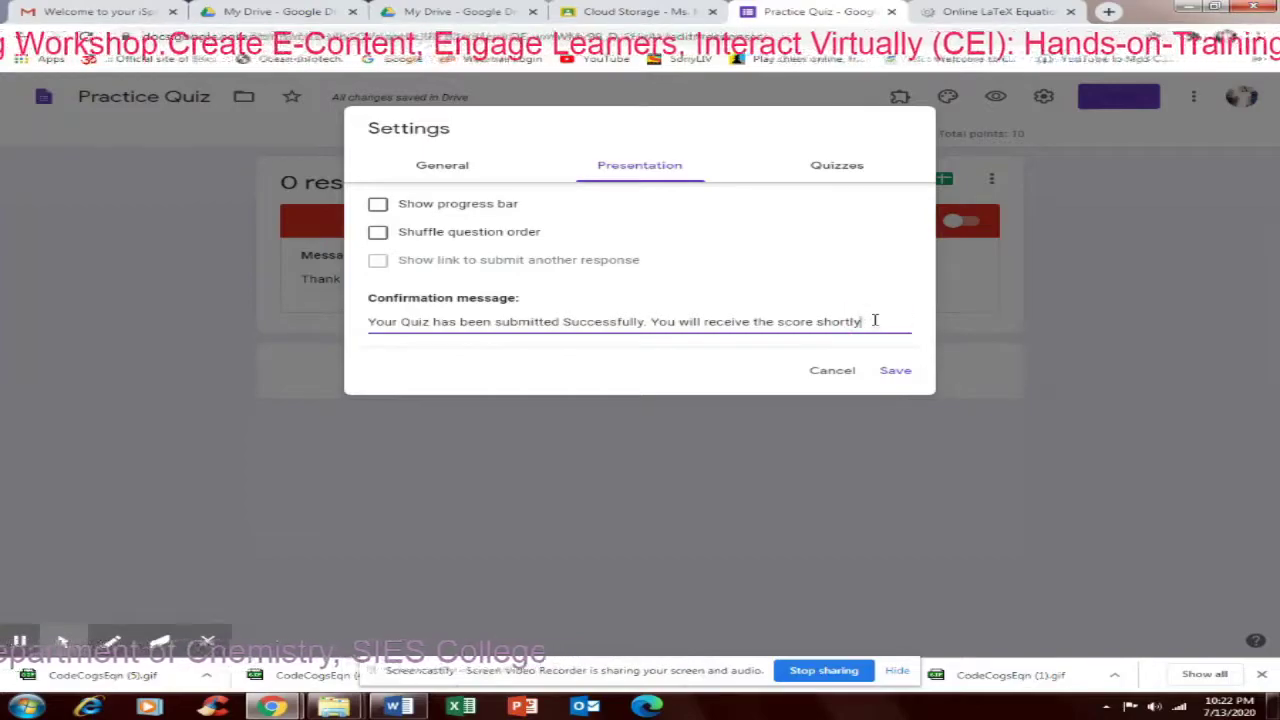
click(893, 372)
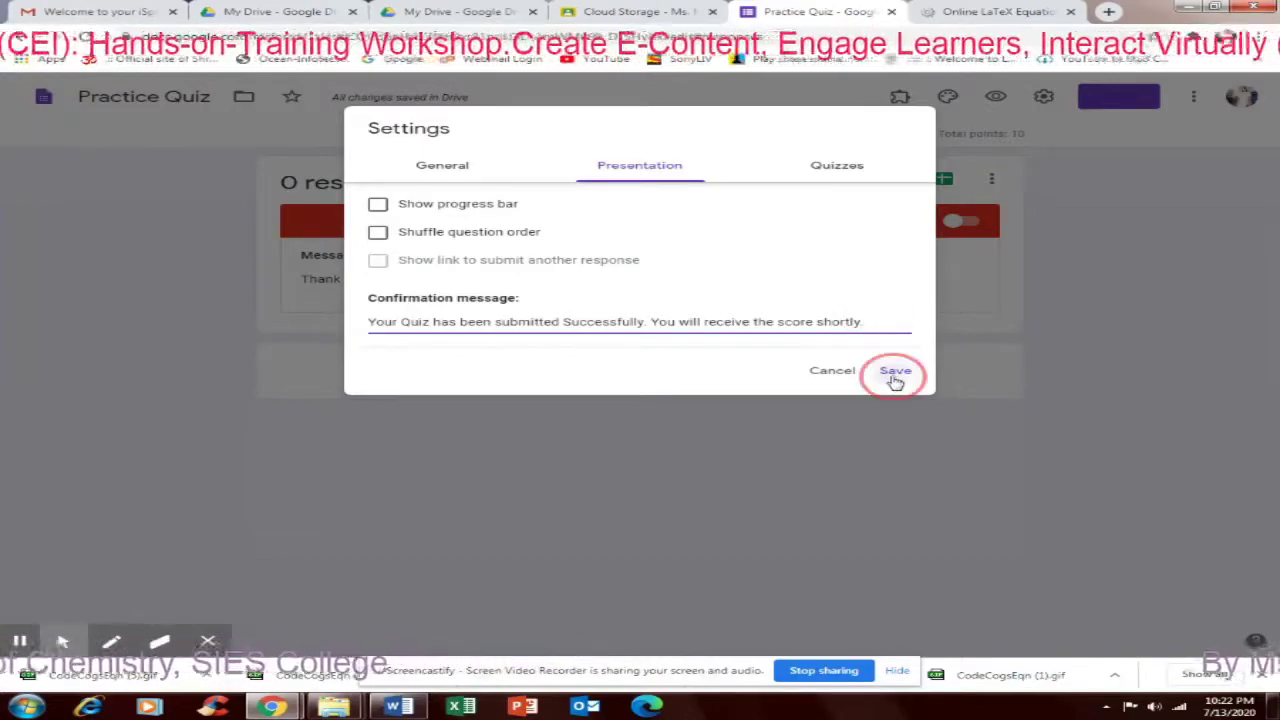
click(593, 140)
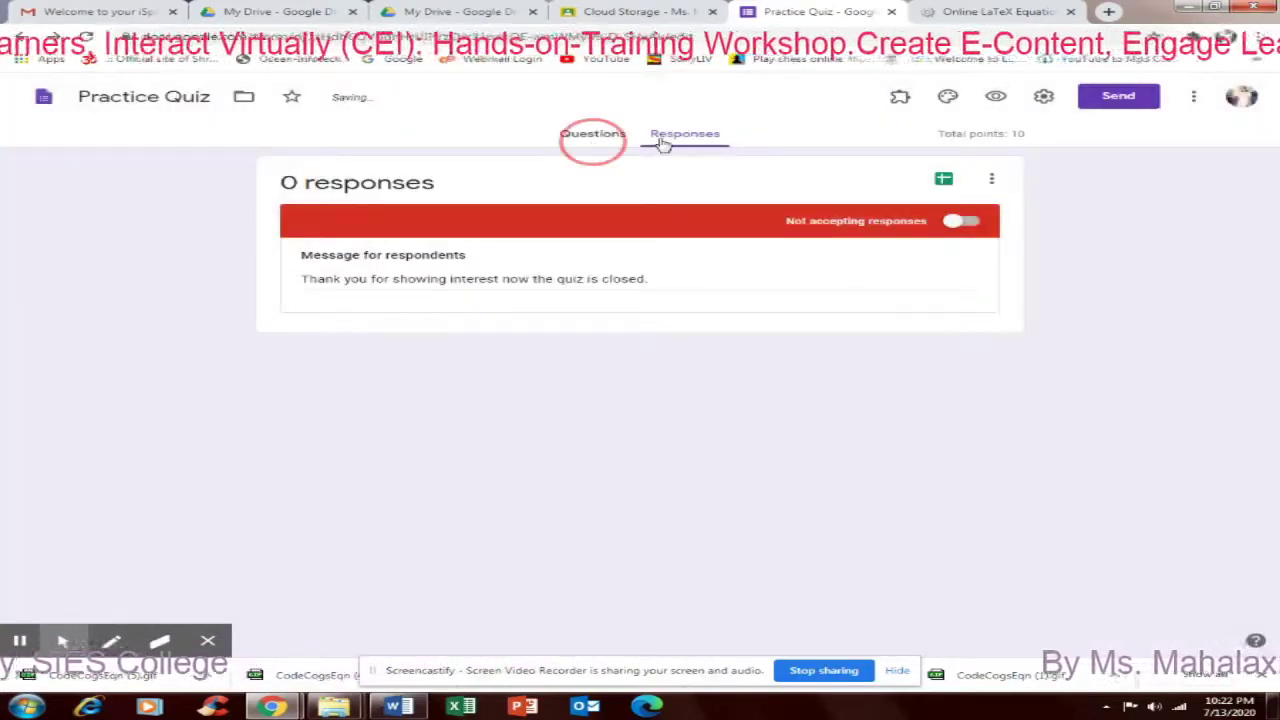
Turn accepting responses back on and copy the shortened share link from the Send dialog
click(684, 138)
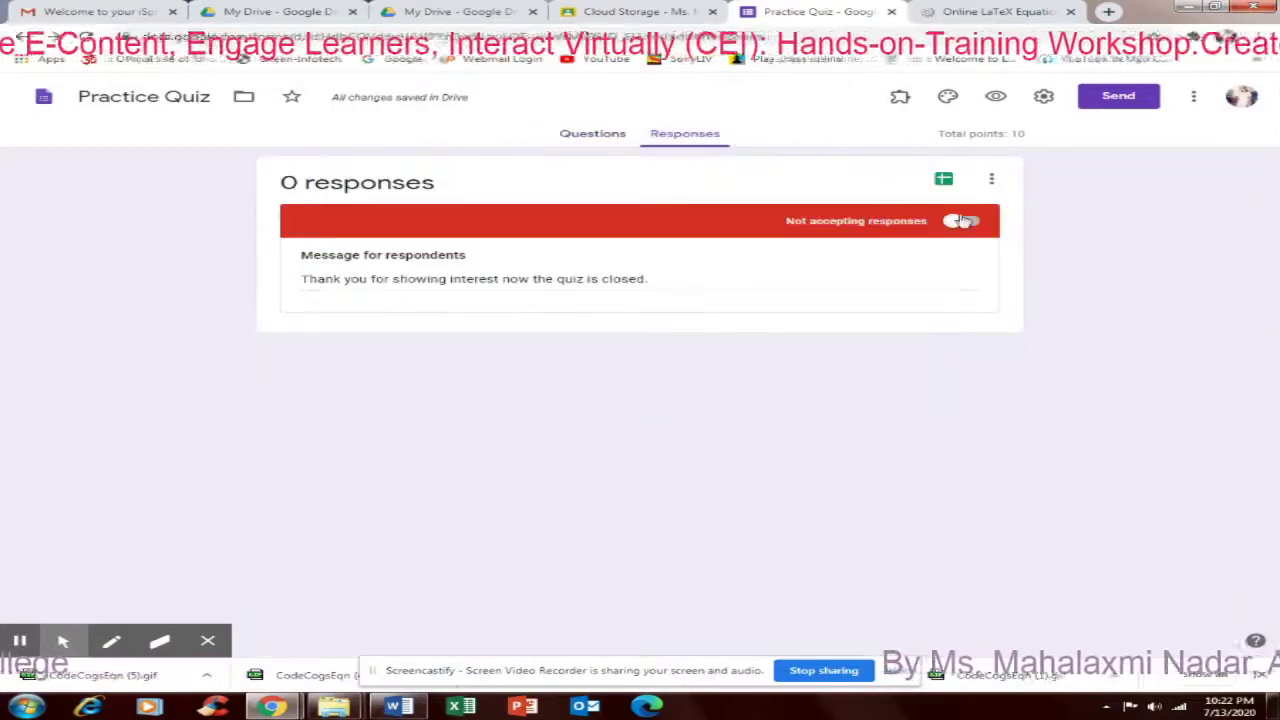
click(960, 221)
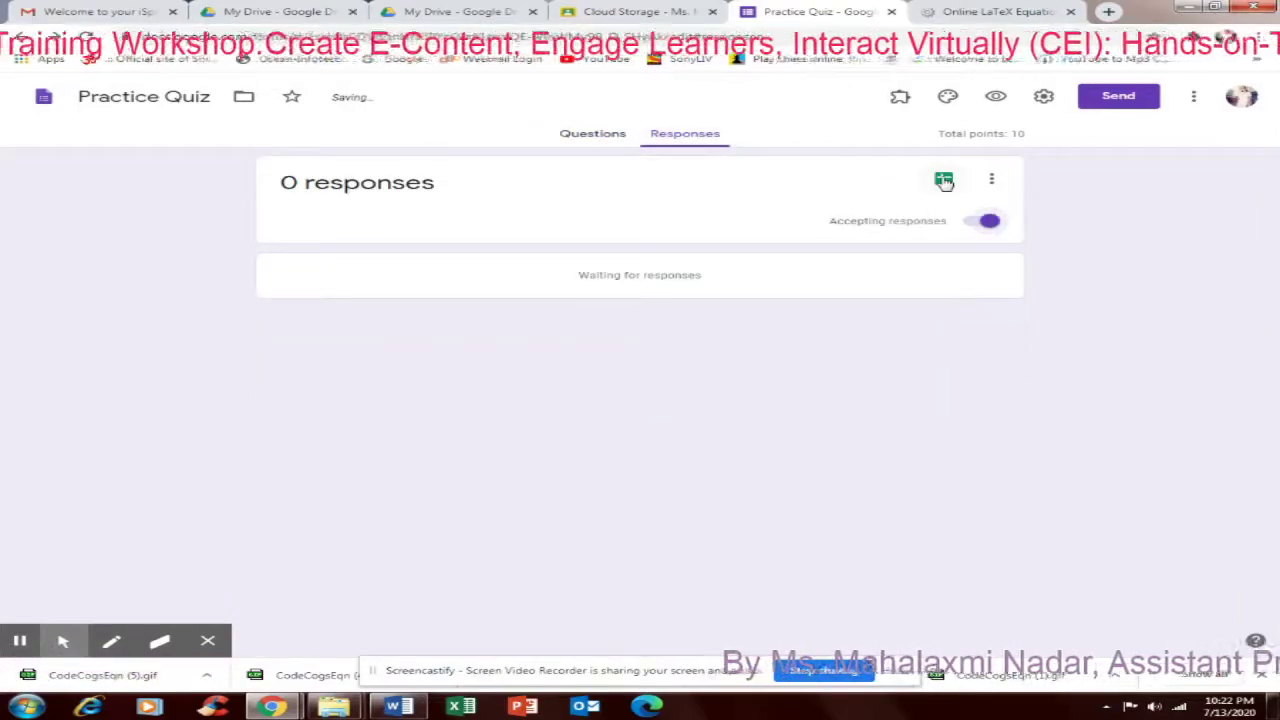
click(1115, 98)
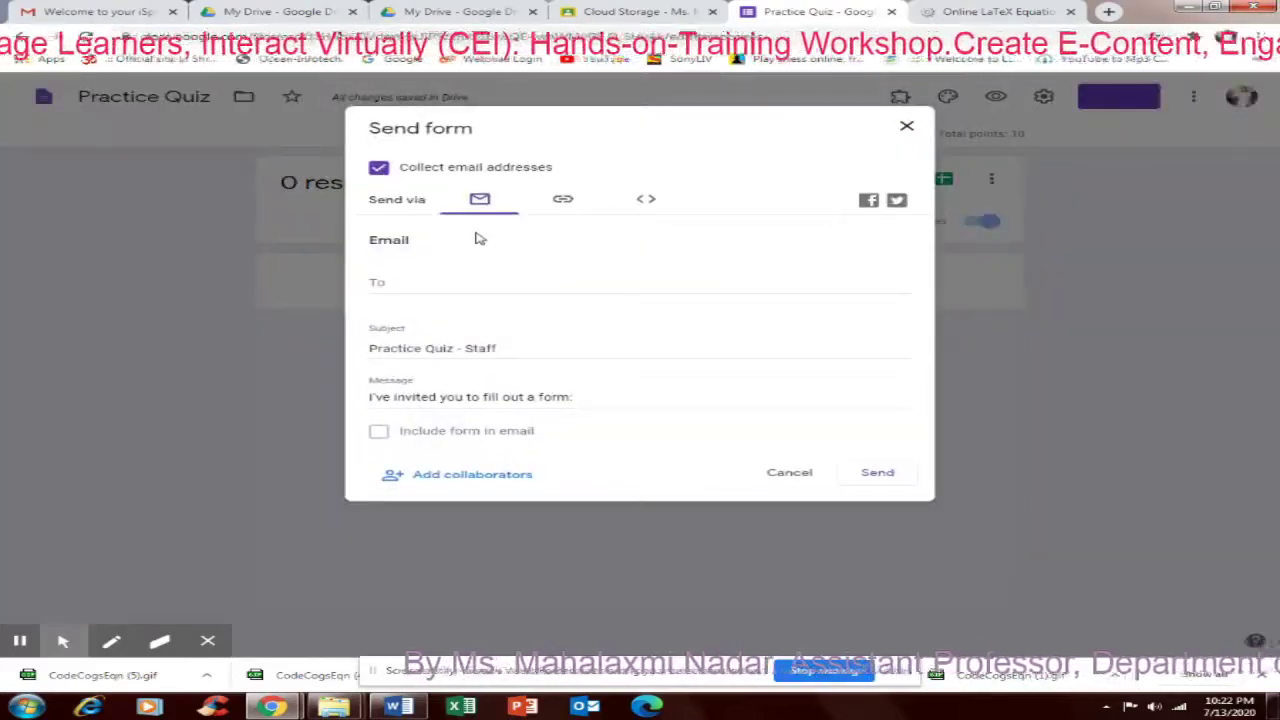
click(563, 203)
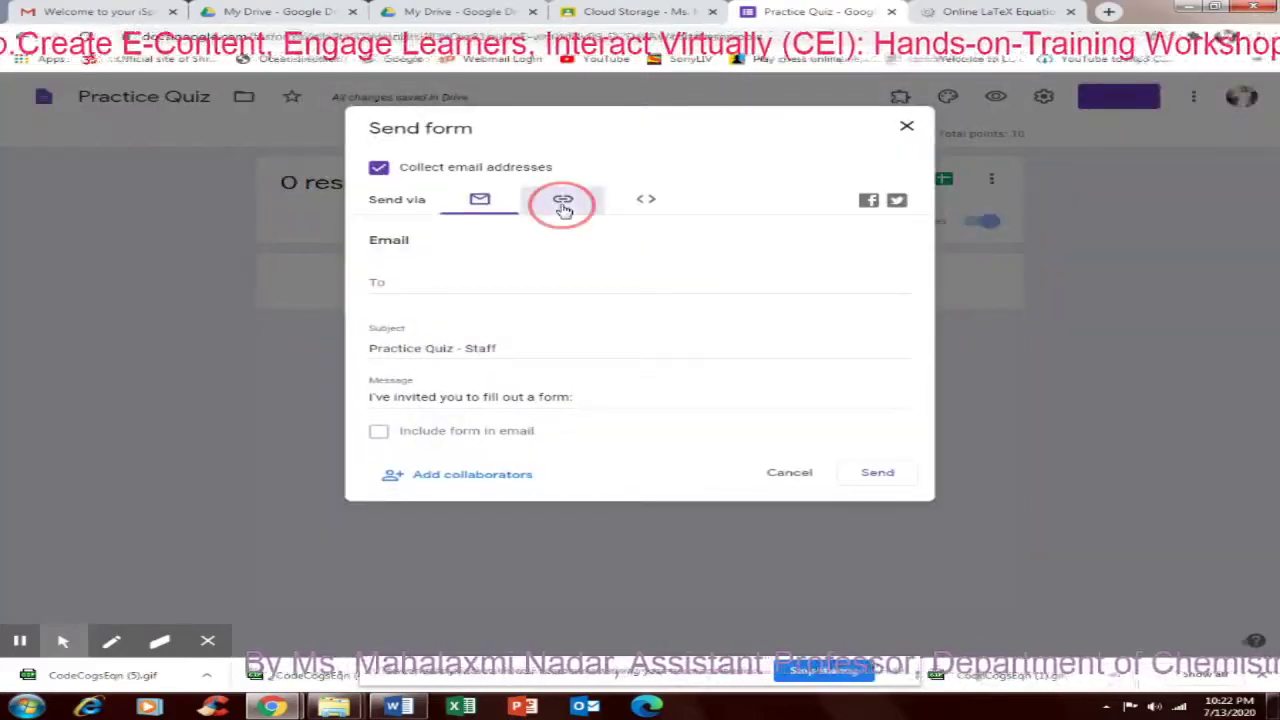
click(378, 291)
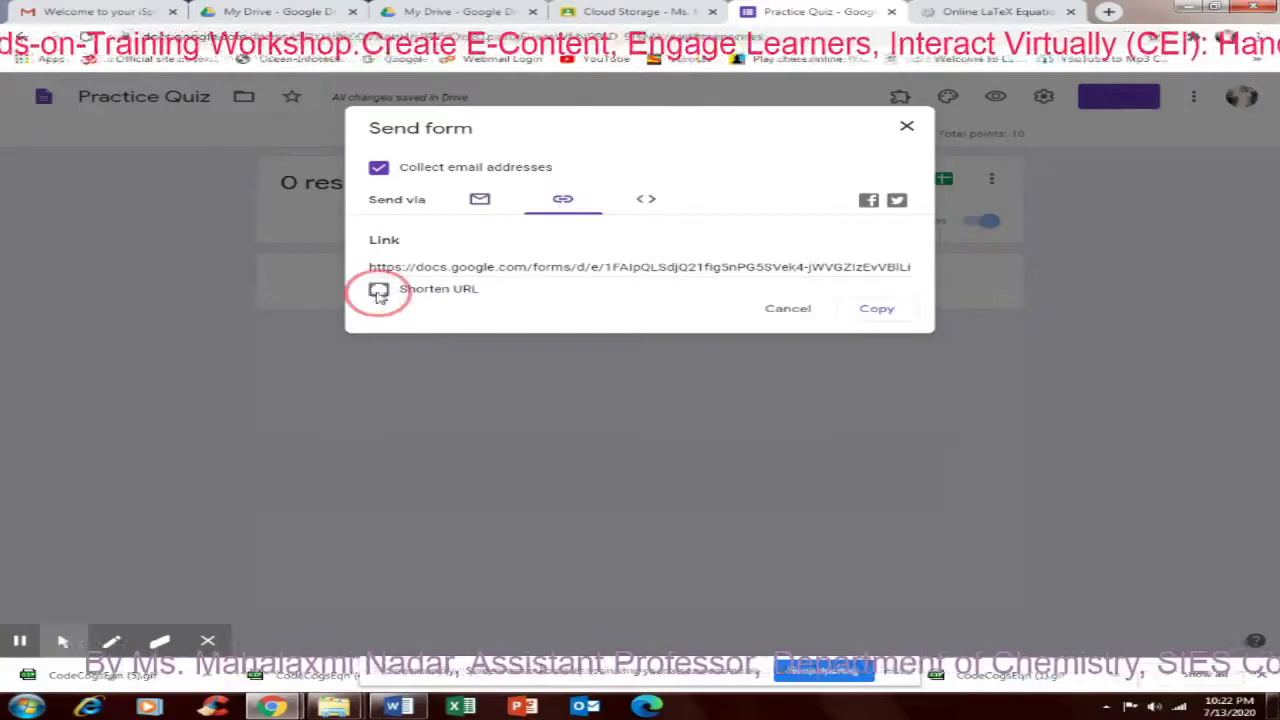
click(878, 312)
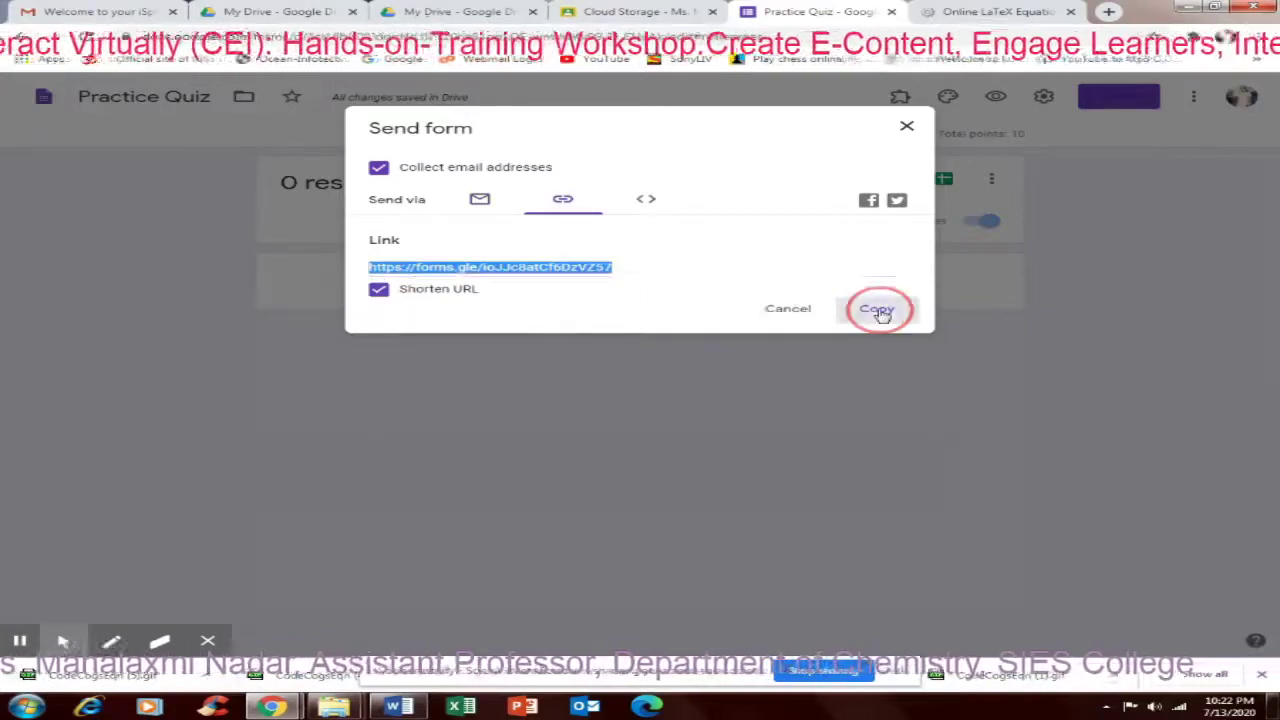
click(907, 126)
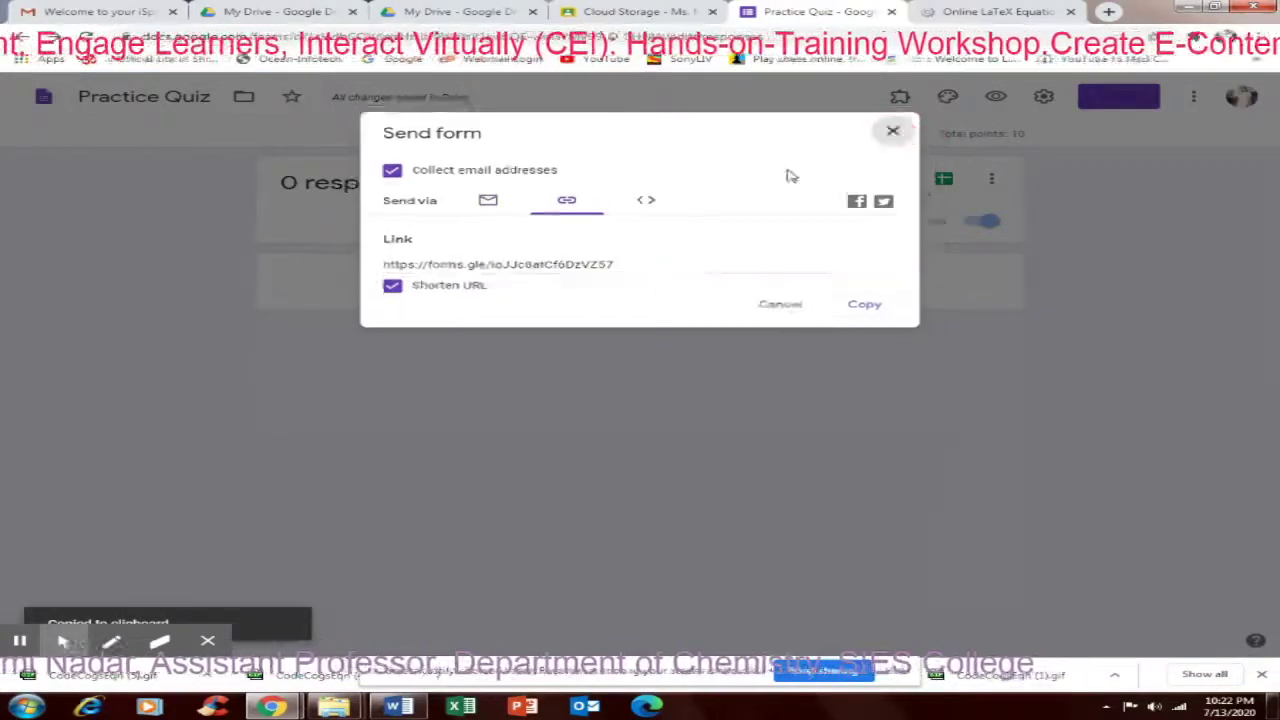
click(593, 140)
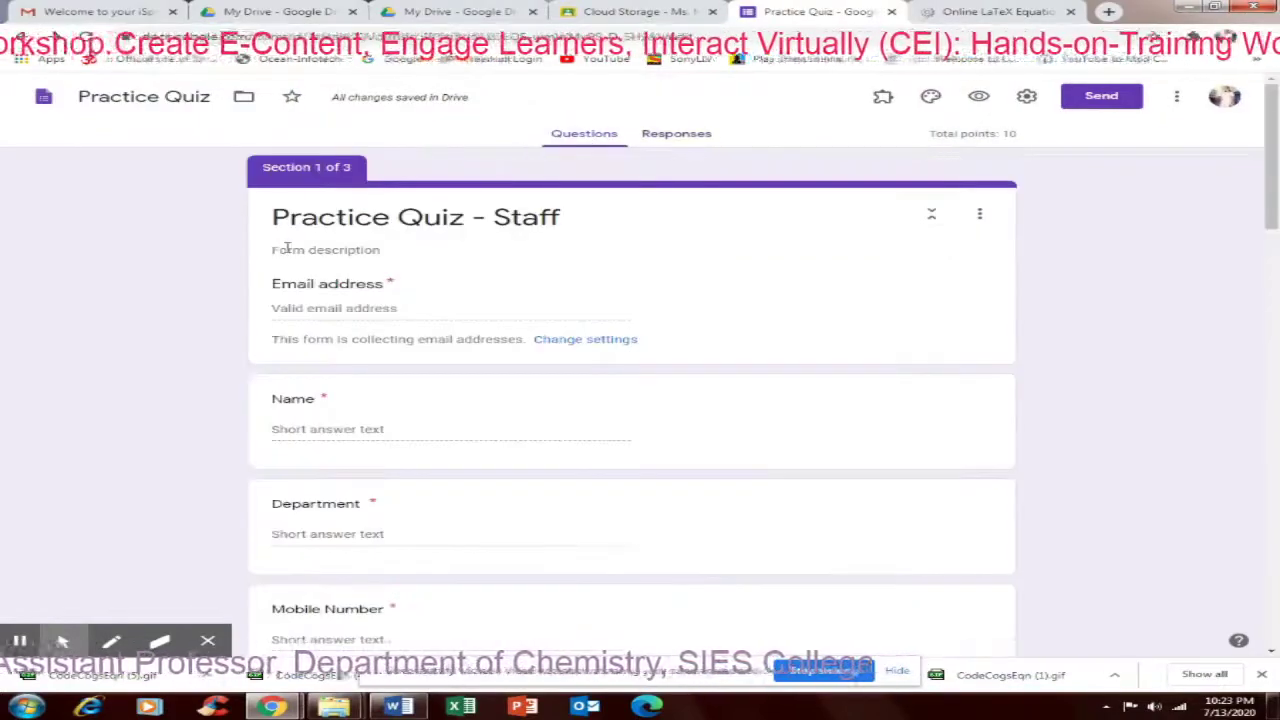
click(292, 251)
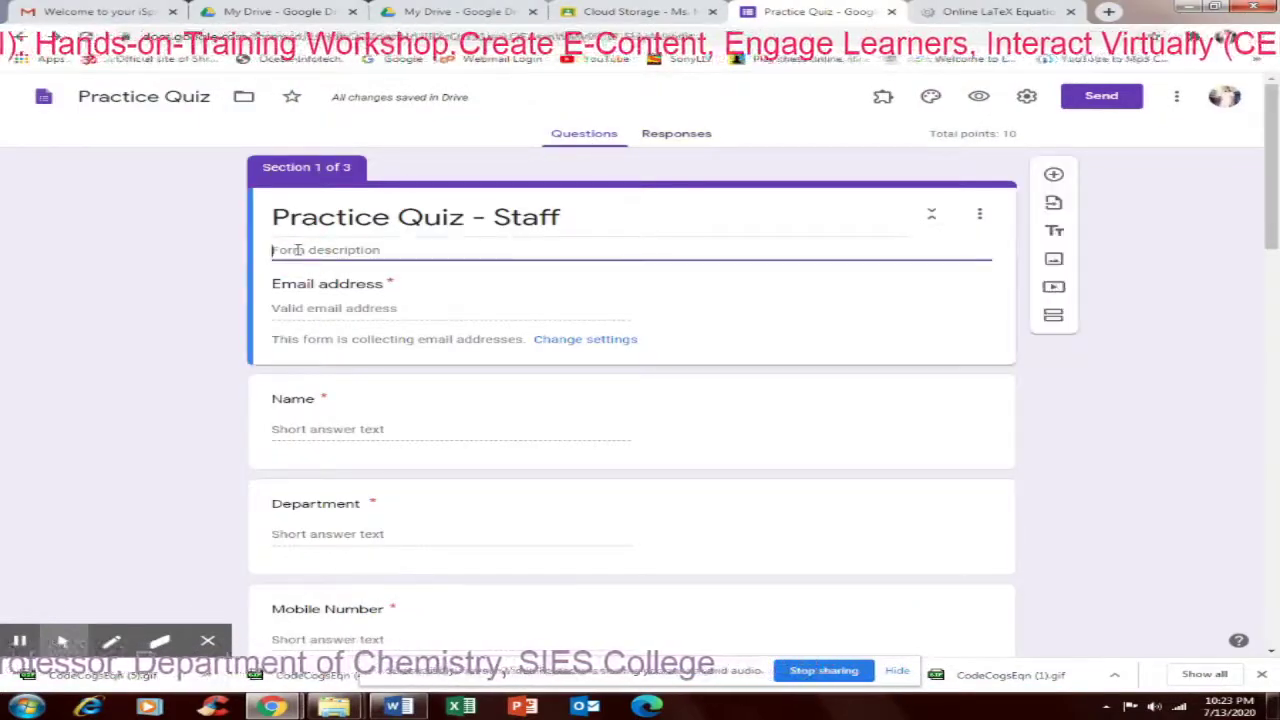
Paste the short link into the description and add 'This quiz link is for practice Let us understand Google Class Room'
key(ctrl+v)
key(Return)
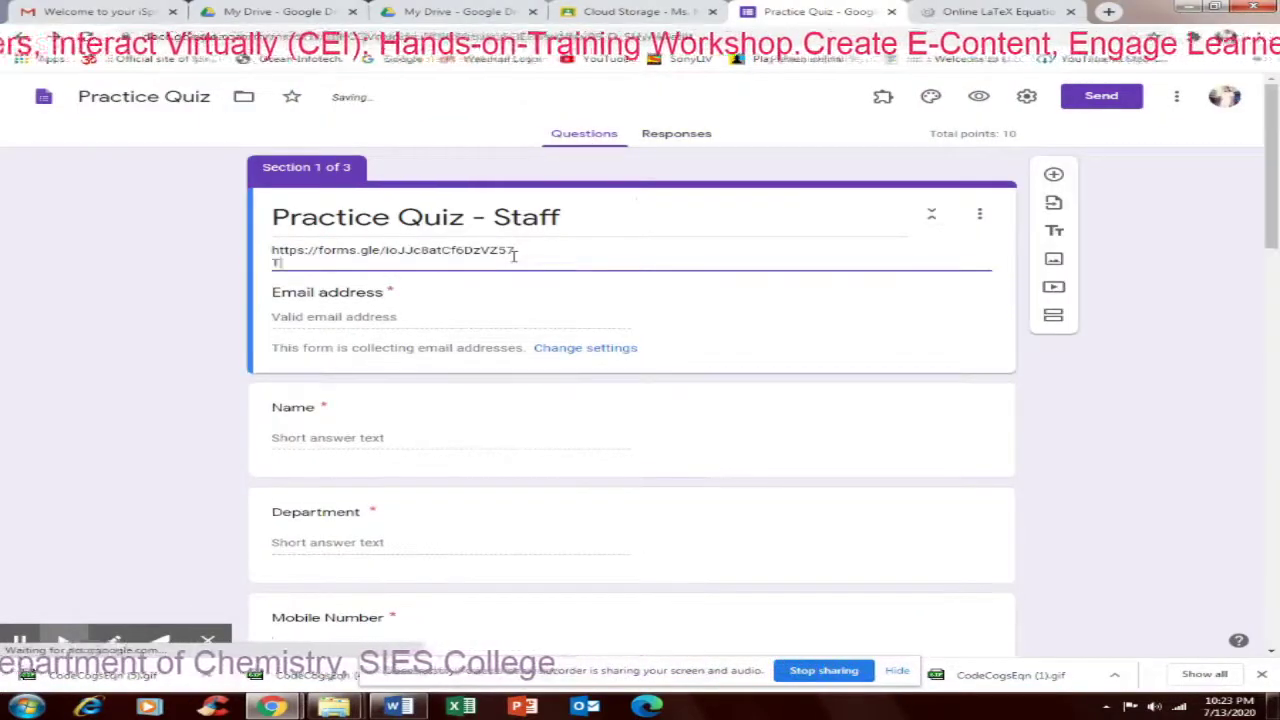
text(This quiz )
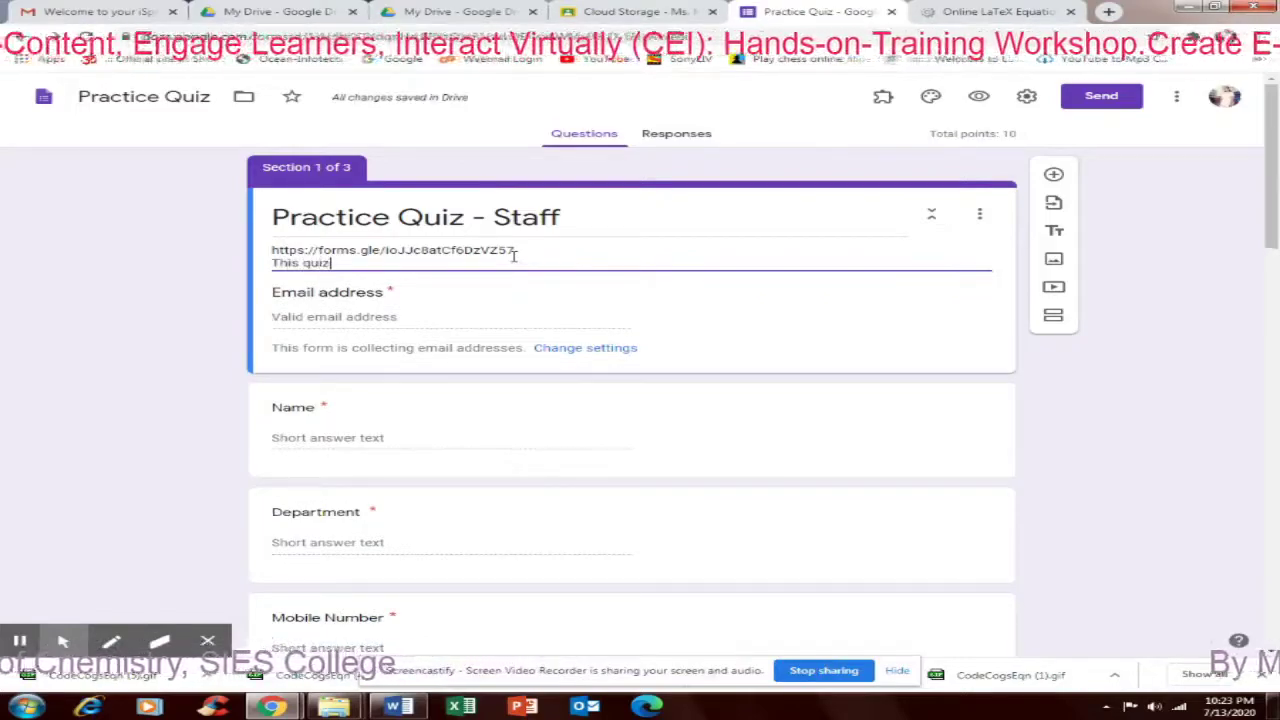
text(i)
text(ink is)
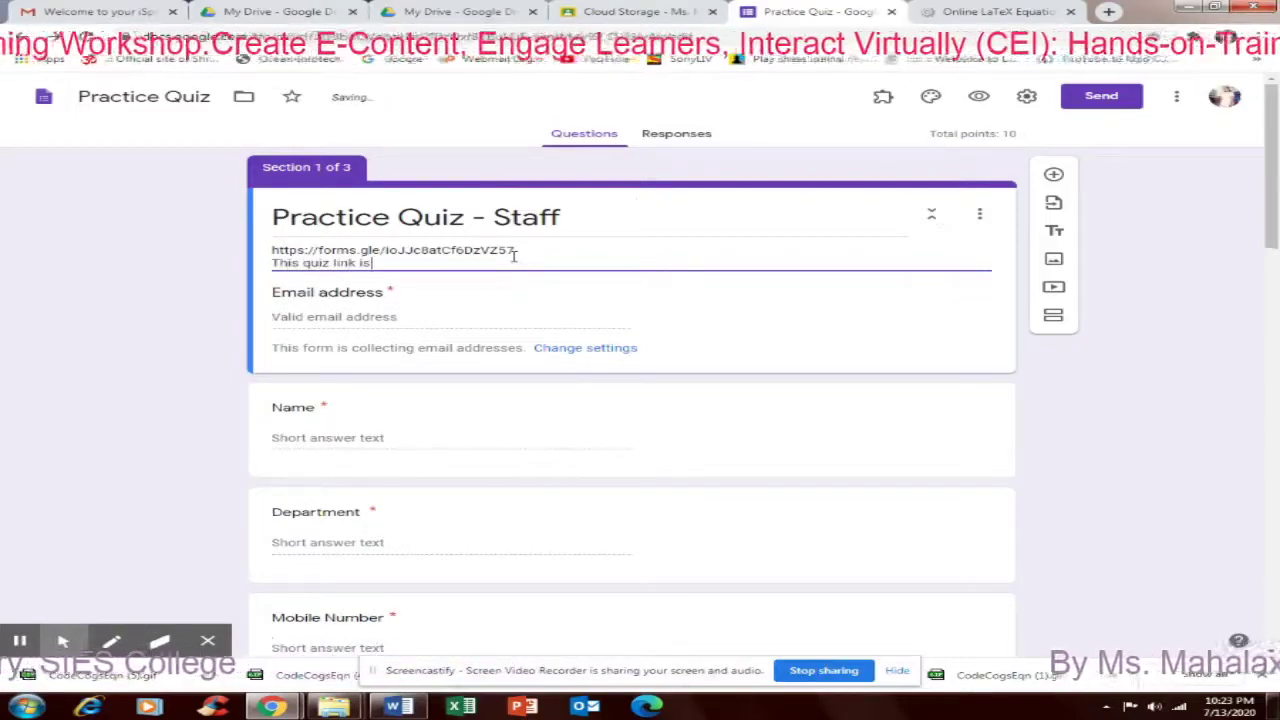
text( for p)
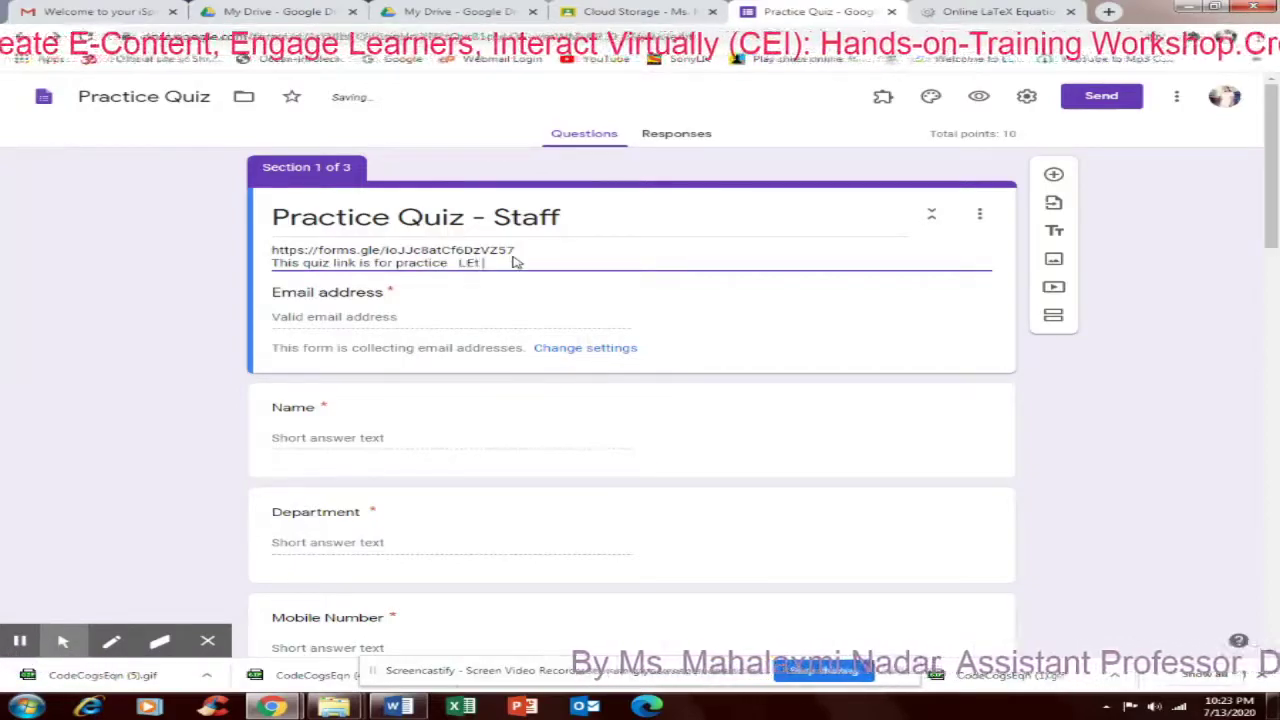
text(ractice  Let u)
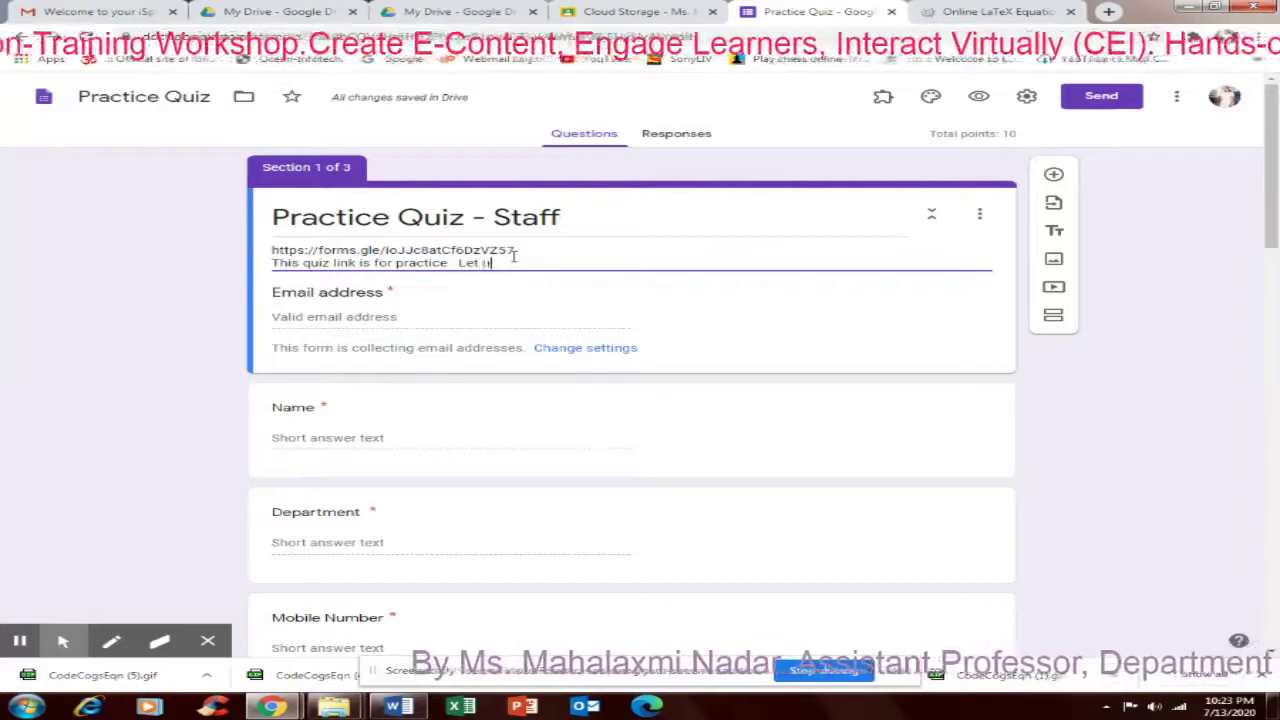
text(s under)
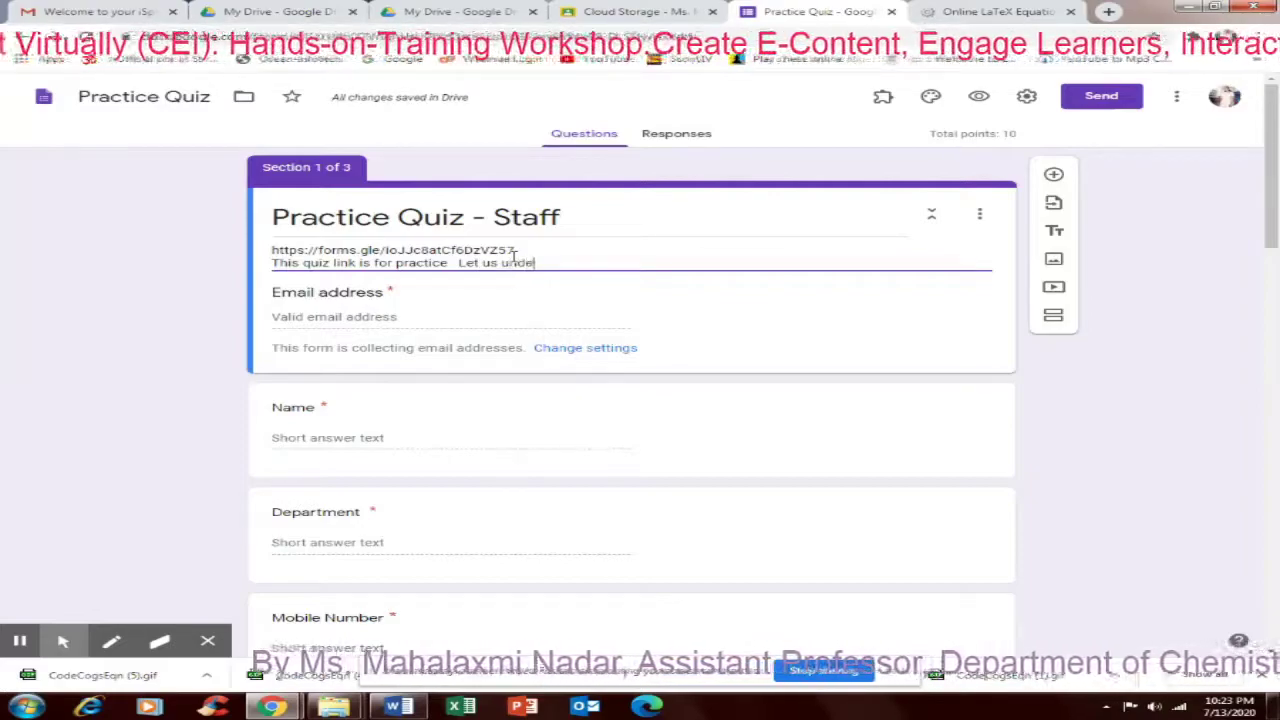
text(stan)
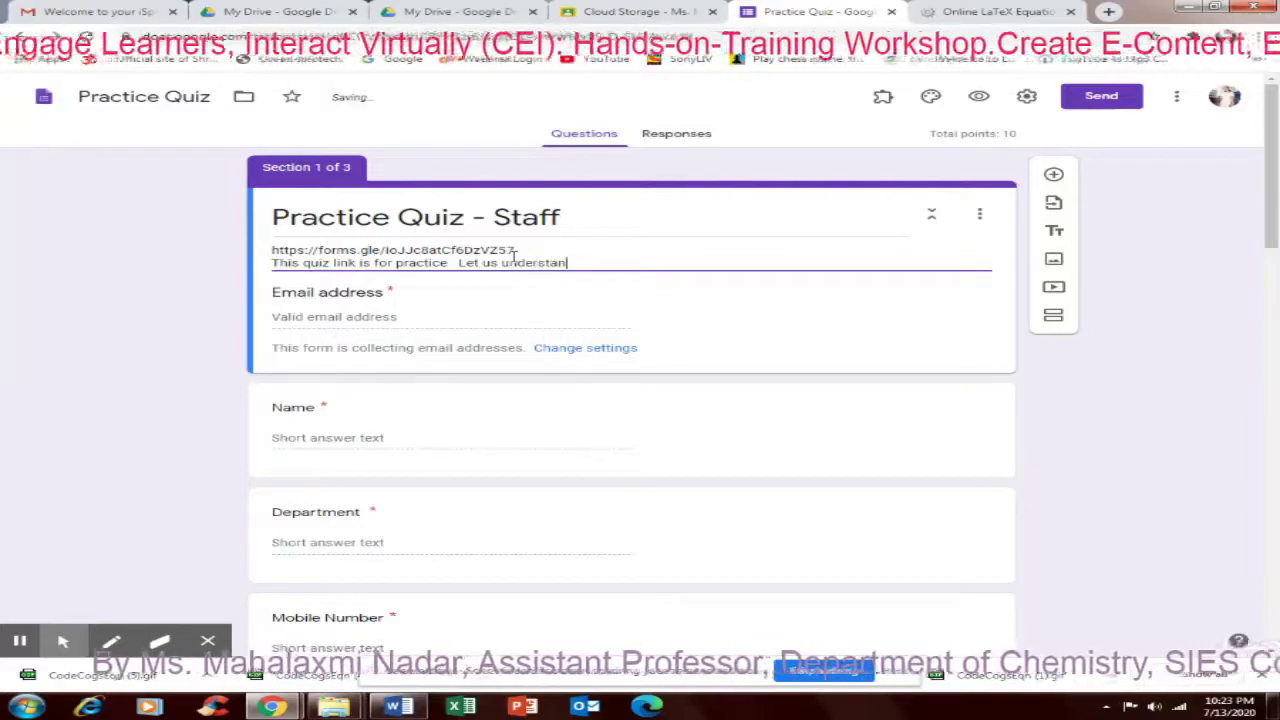
text(d Google Cl)
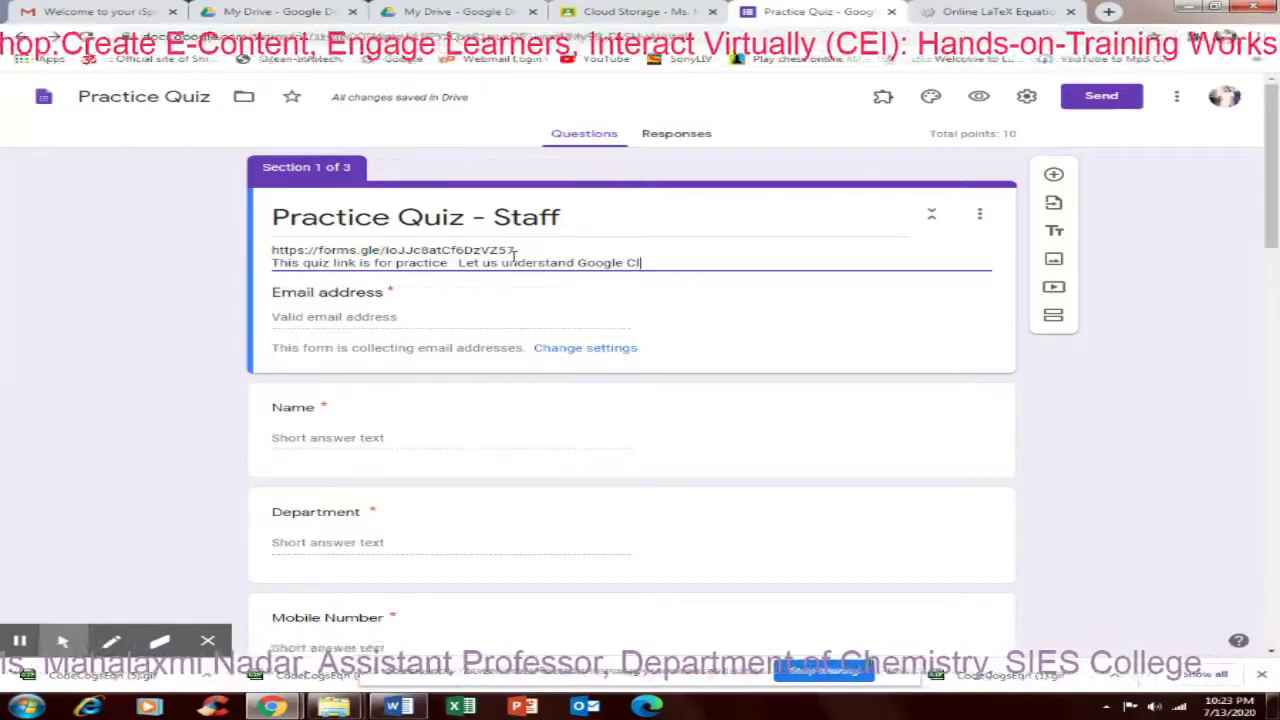
text(ass R)
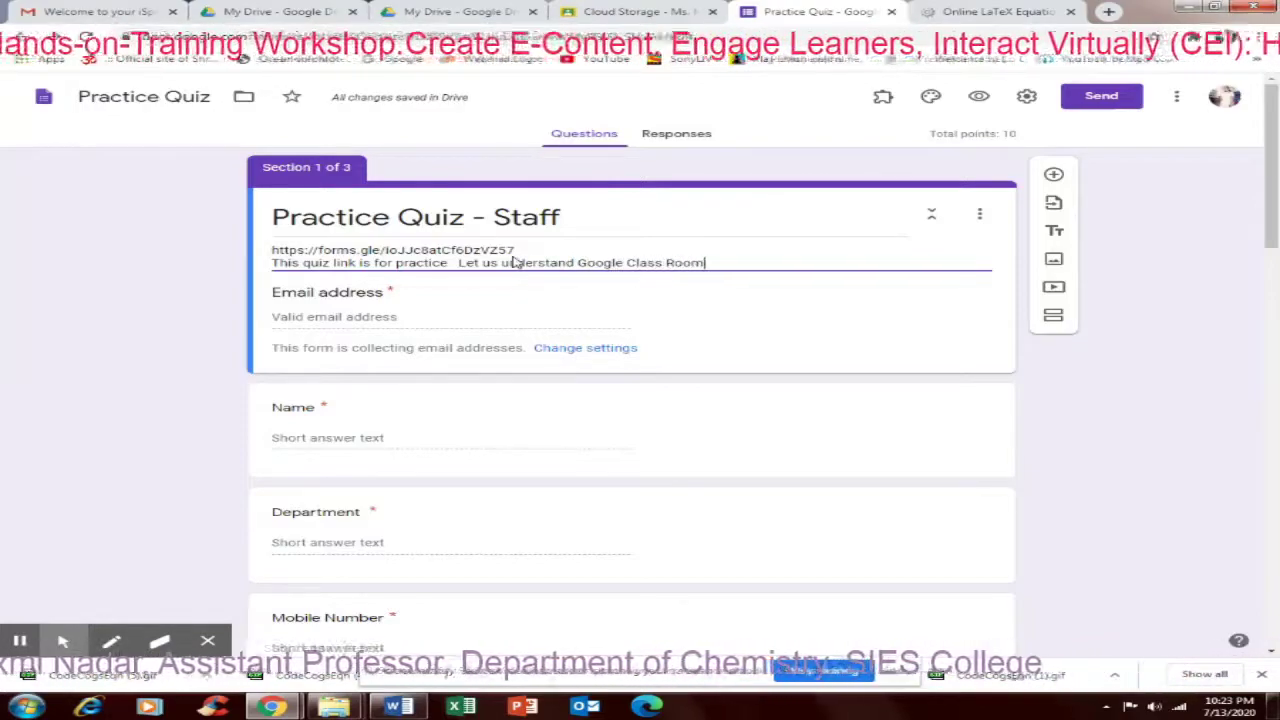
text(oom)
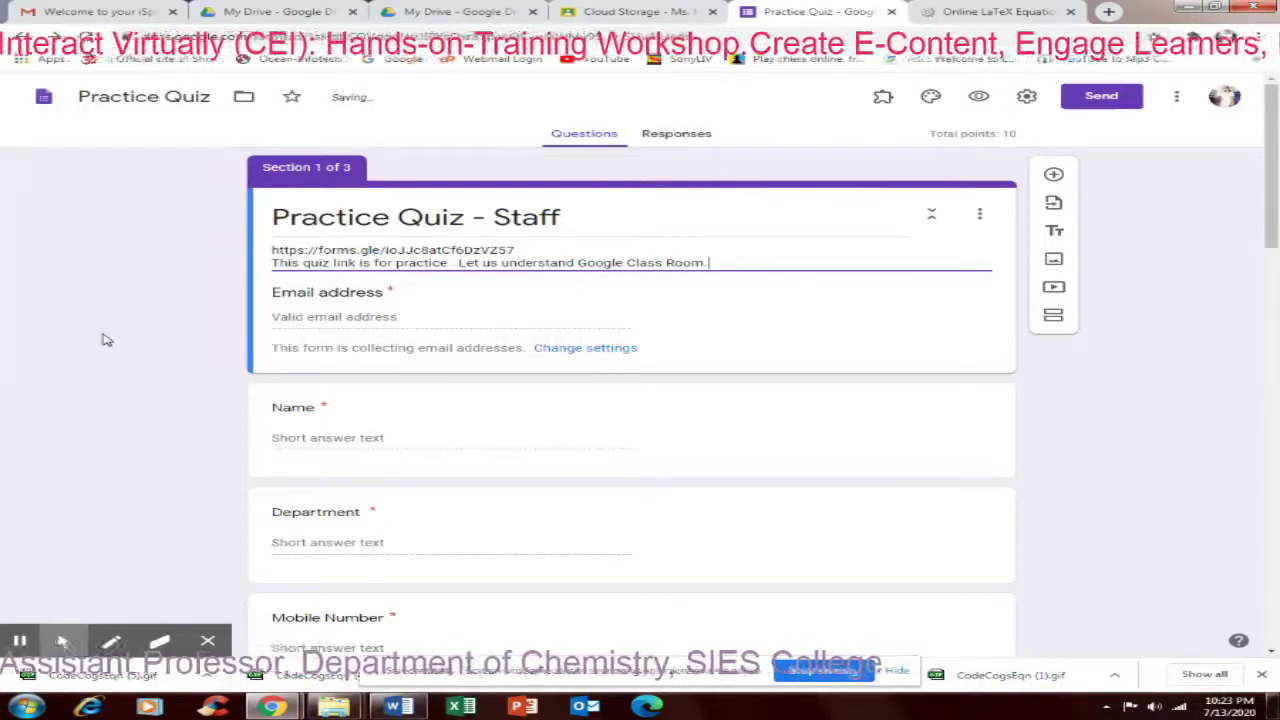
click(142, 337)
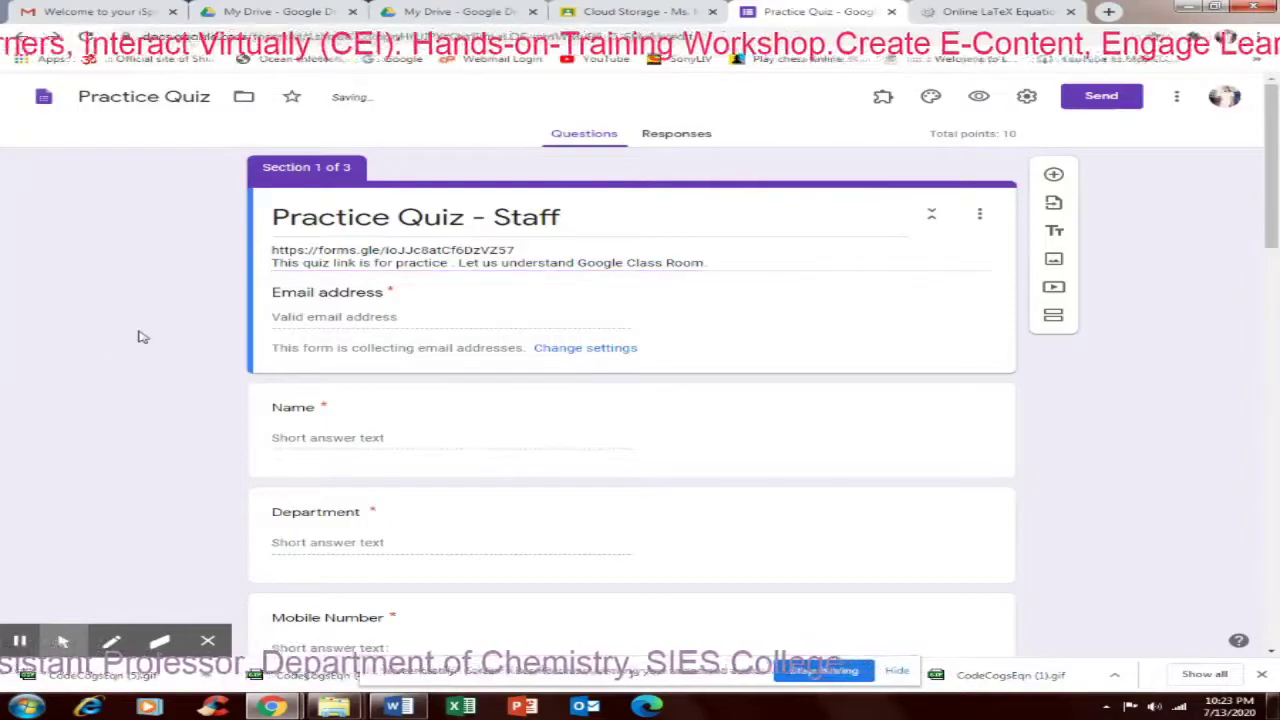
Preview the quiz and enter the respondent's email address and full name
click(978, 98)
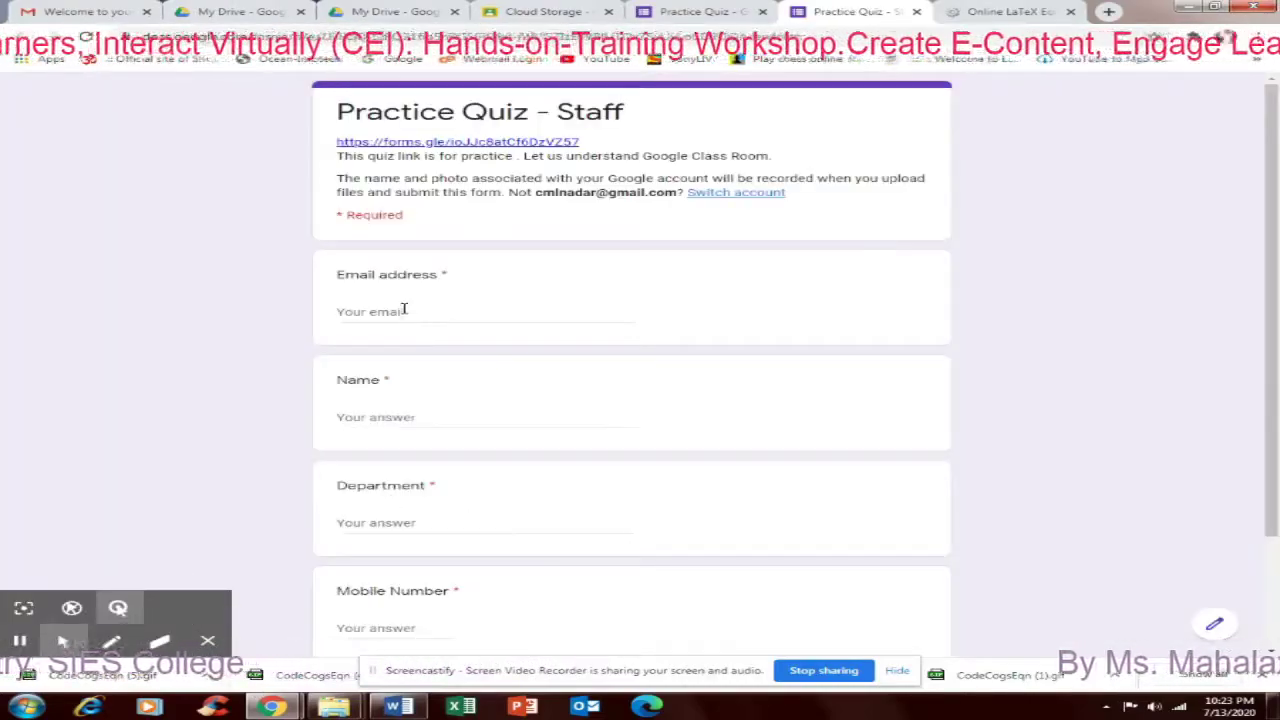
click(400, 310)
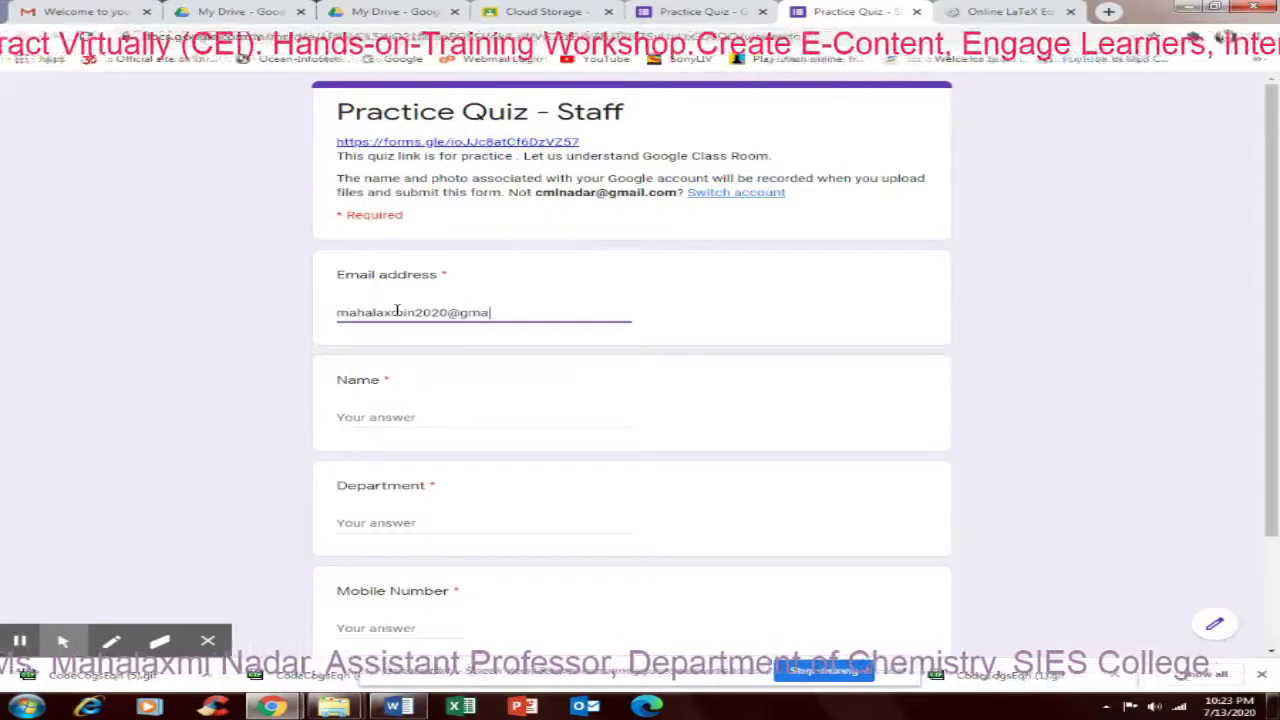
click(360, 417)
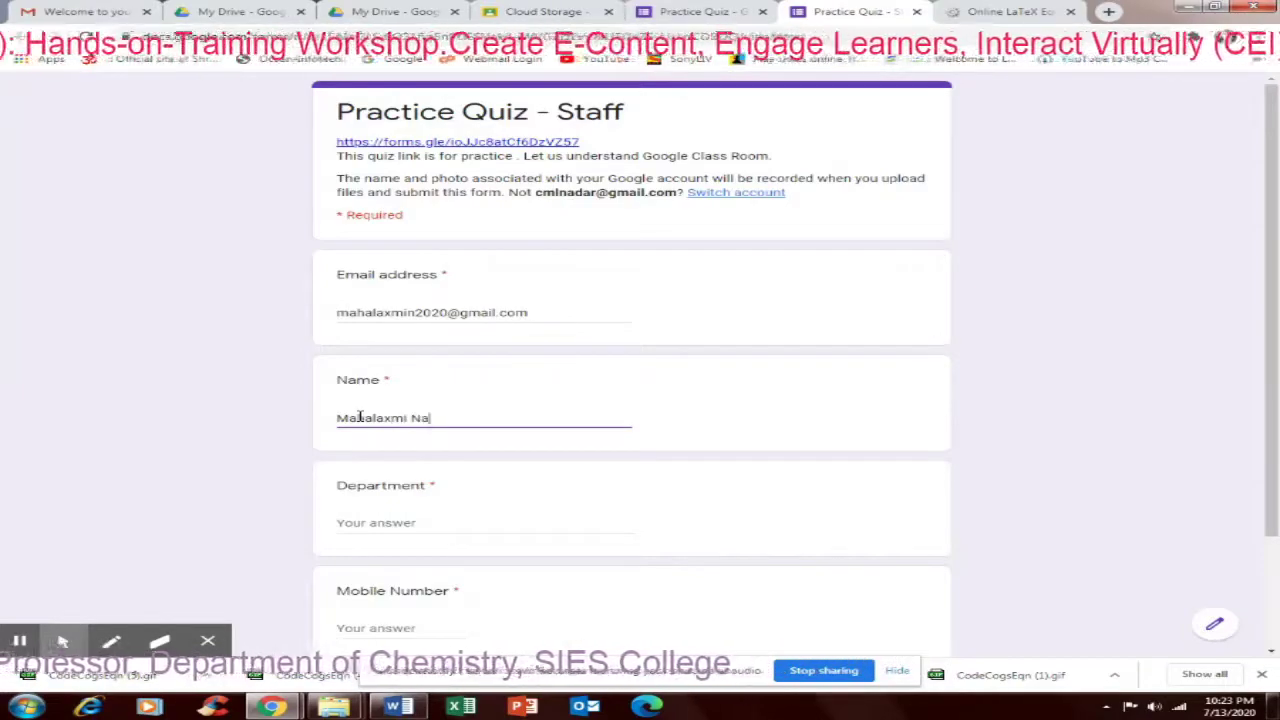
Enter Chemistry as the department and start typing the respondent's mobile number
scroll(400, 409, down, 2)
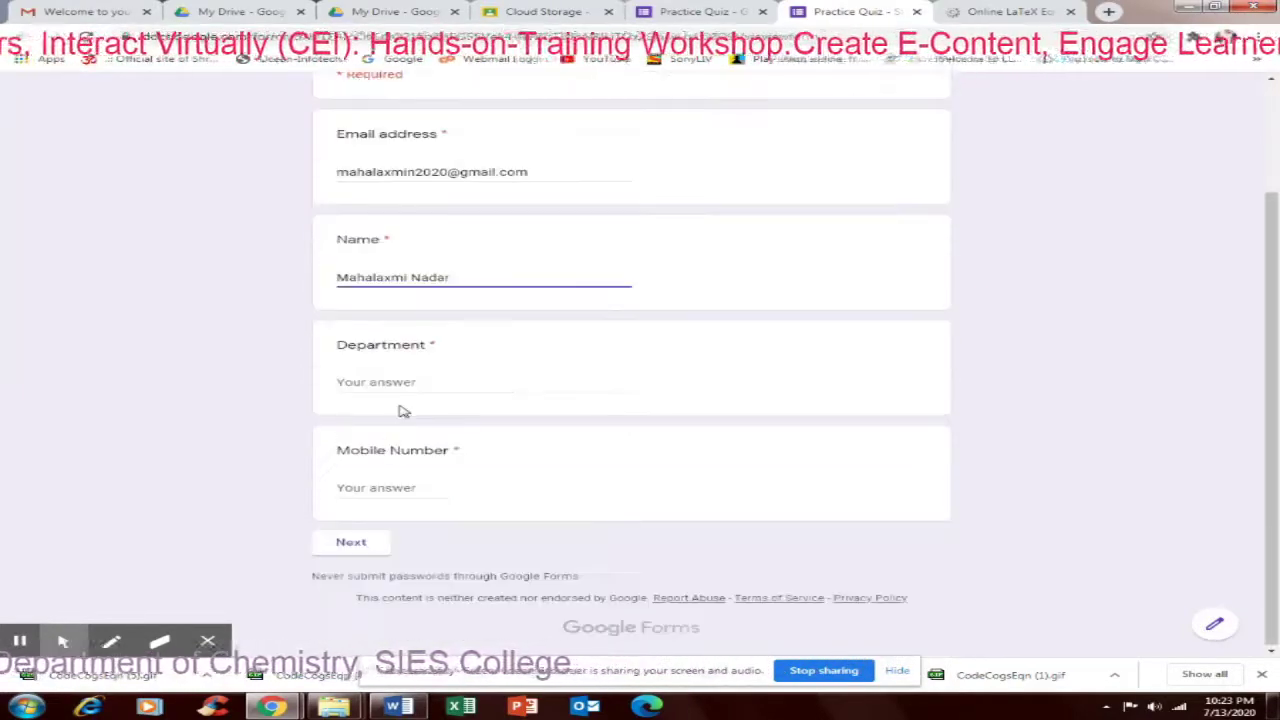
click(397, 381)
text(Che)
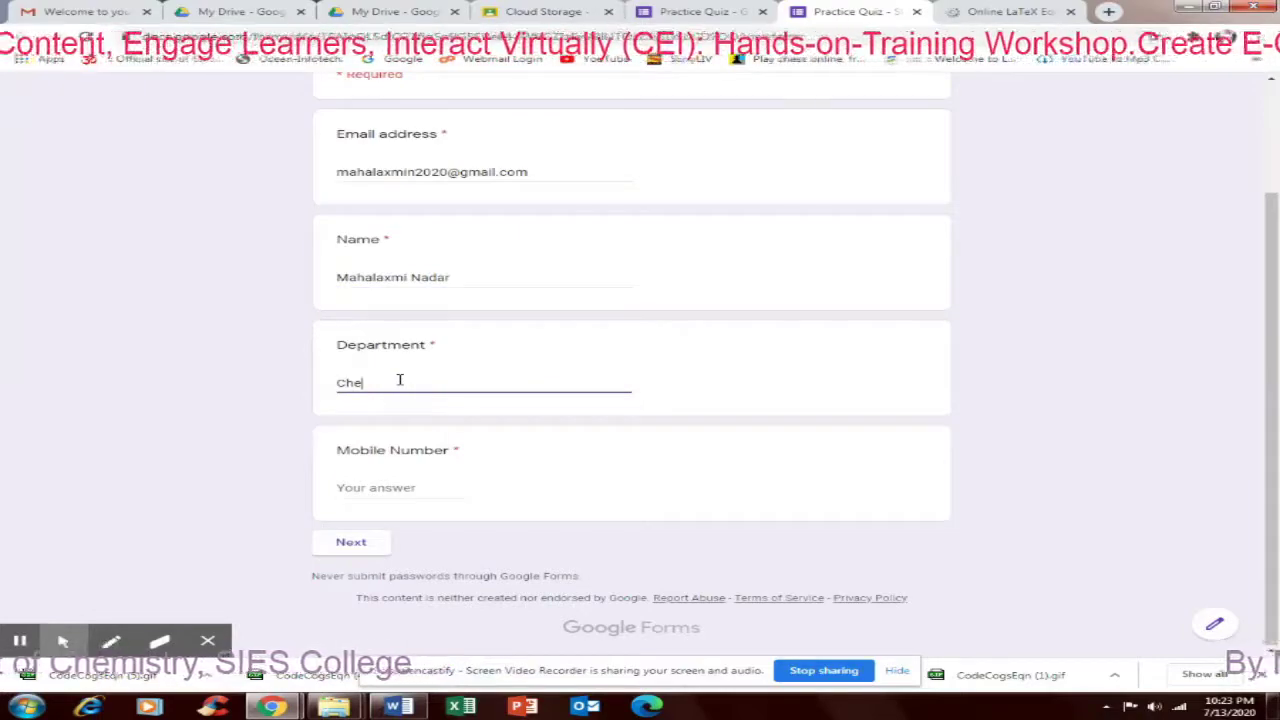
text(mistry)
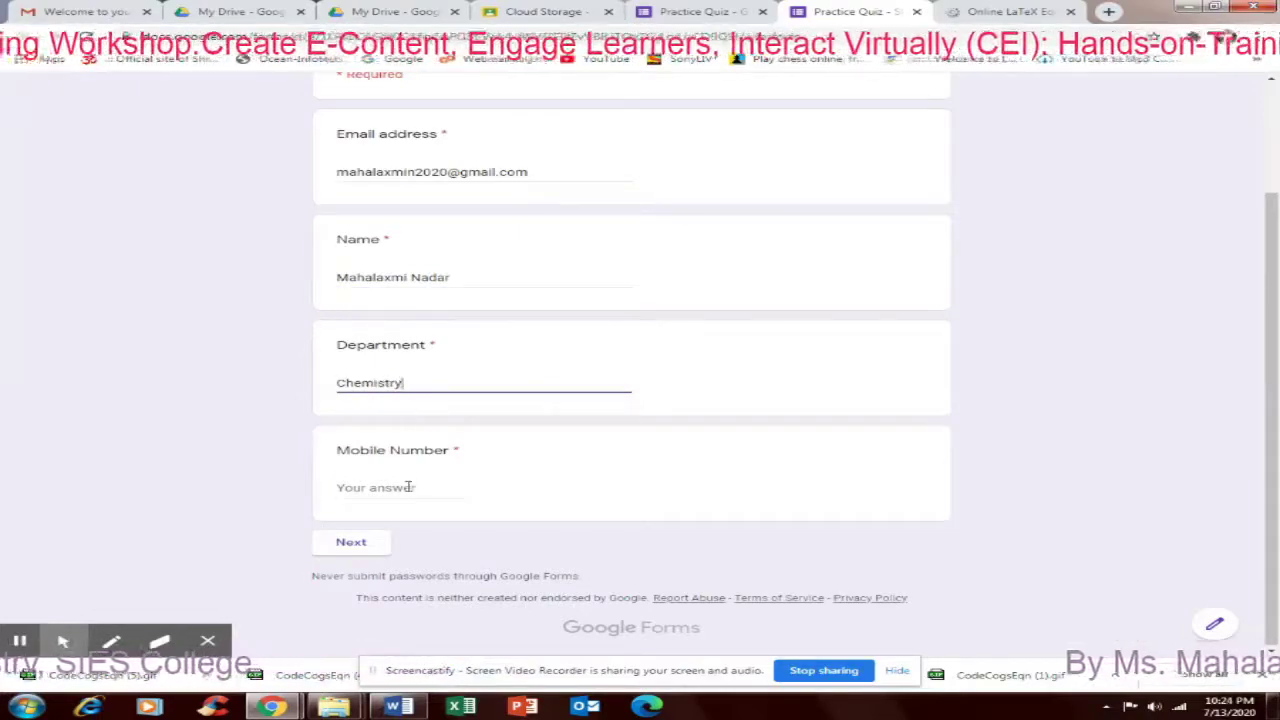
click(408, 487)
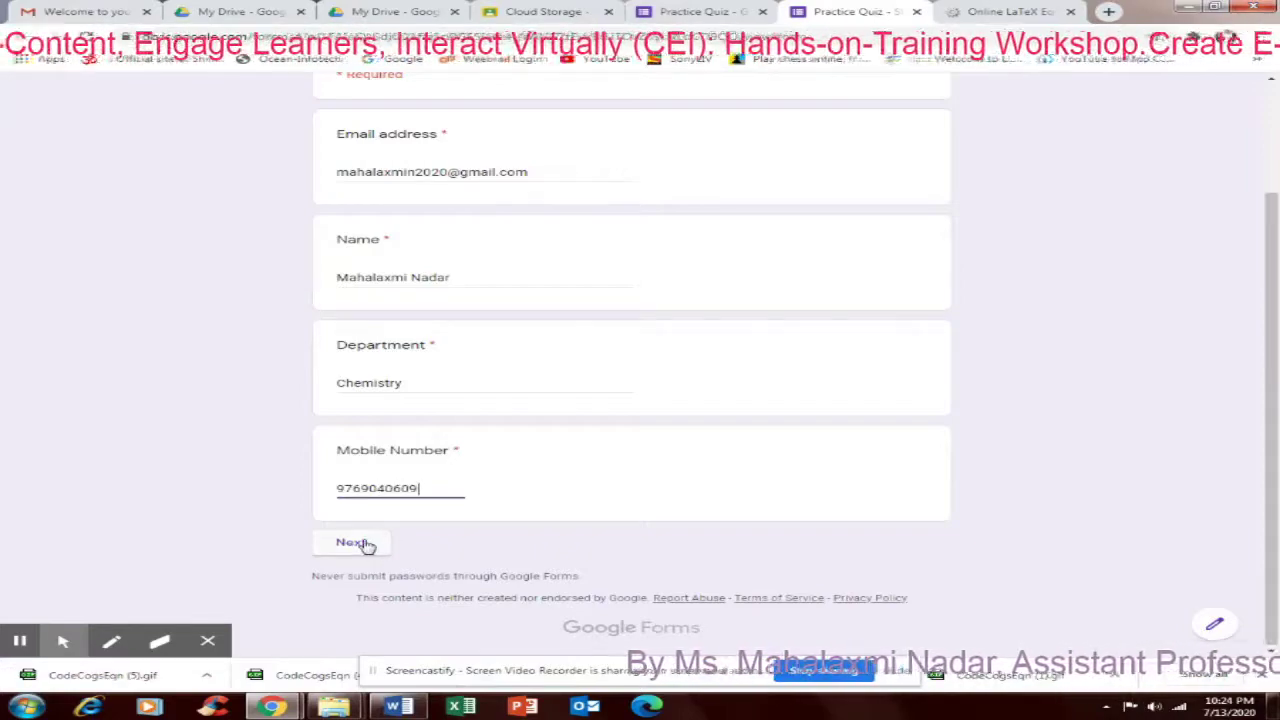
Move to the Google Classroom quiz section and answer Google Drive for where files are saved
click(362, 543)
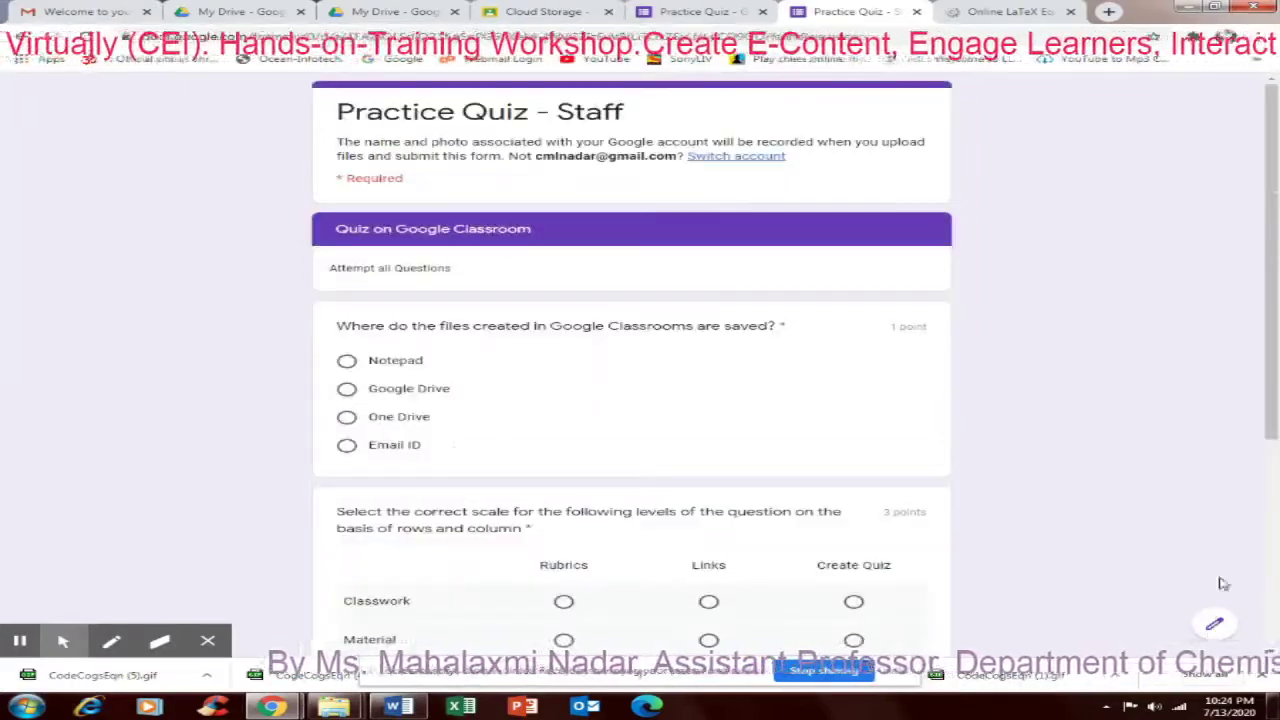
drag(1268, 388, 1250, 368)
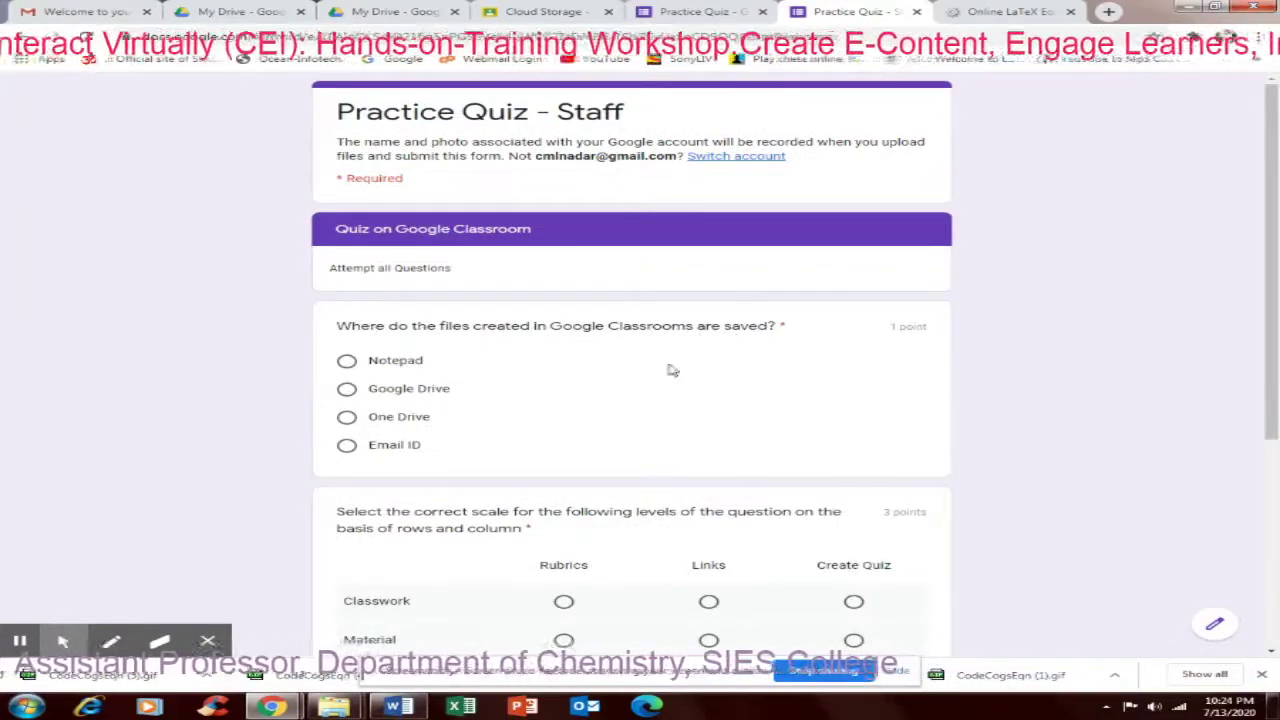
click(347, 391)
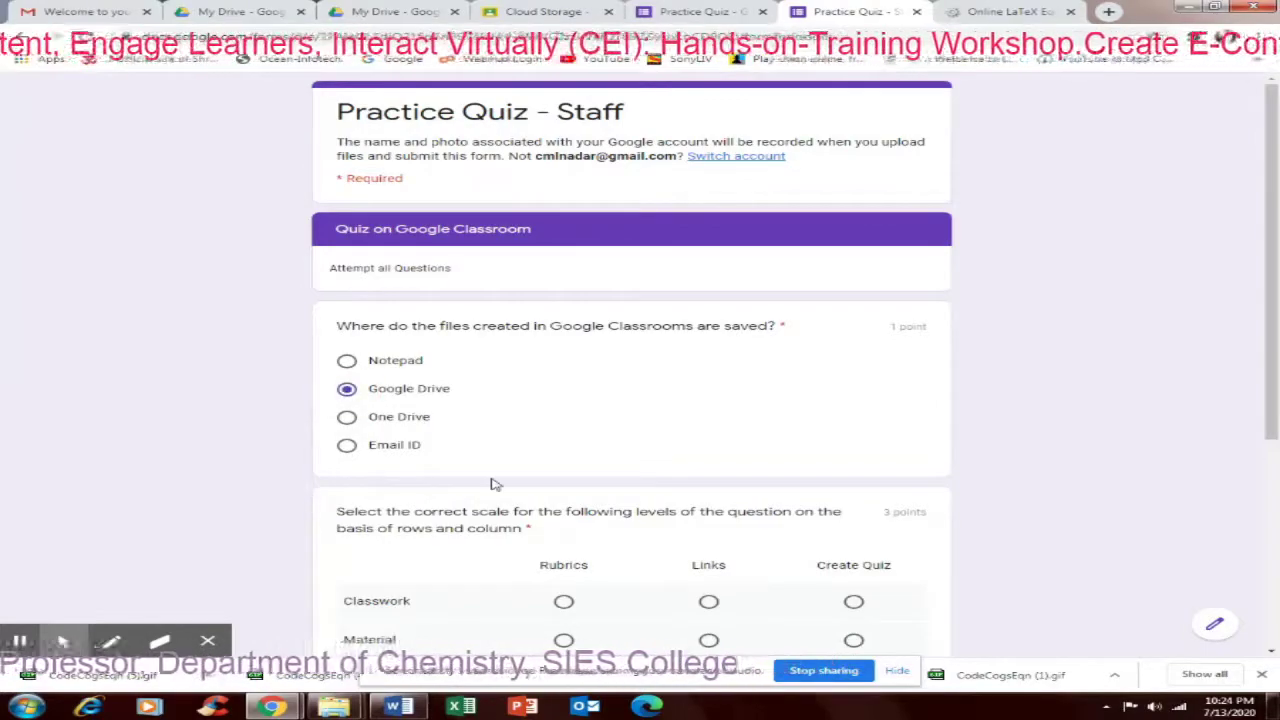
Match Classwork–Create Quiz, Material–Links, Paragraph Assignment–Rubrics, answer Yes for fonts, and continue
scroll(491, 486, down, 2)
click(853, 461)
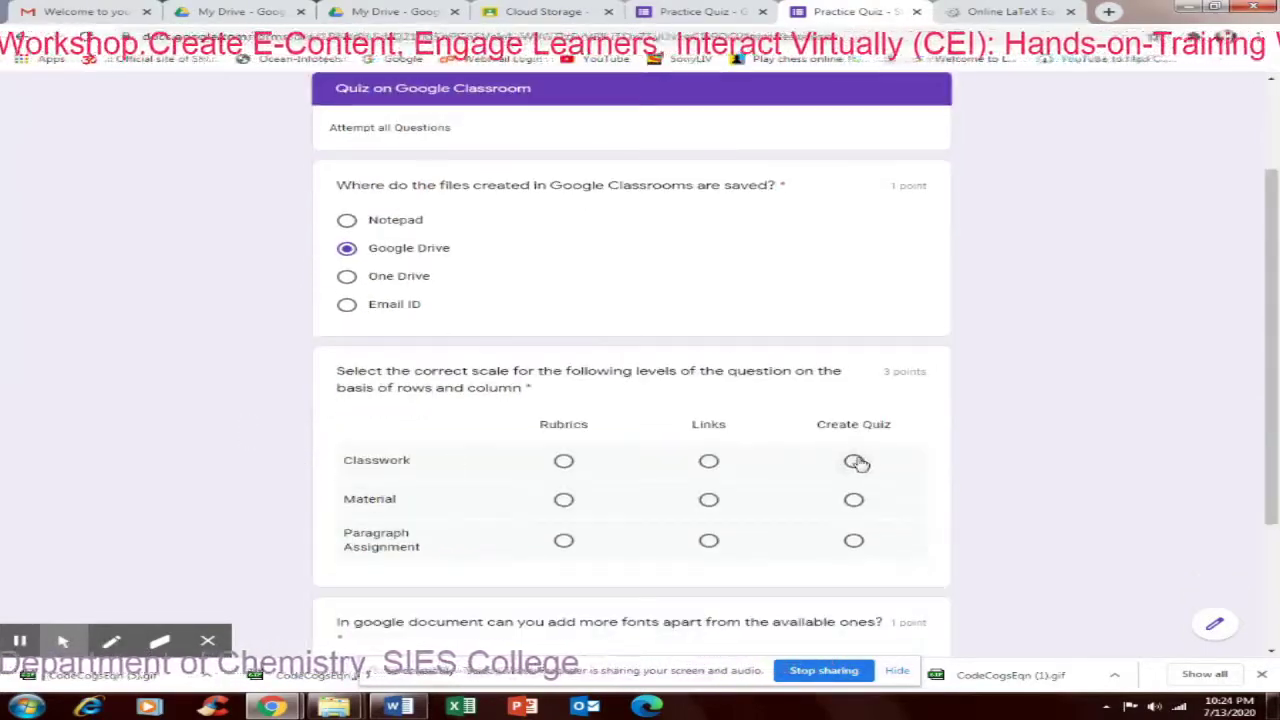
click(708, 499)
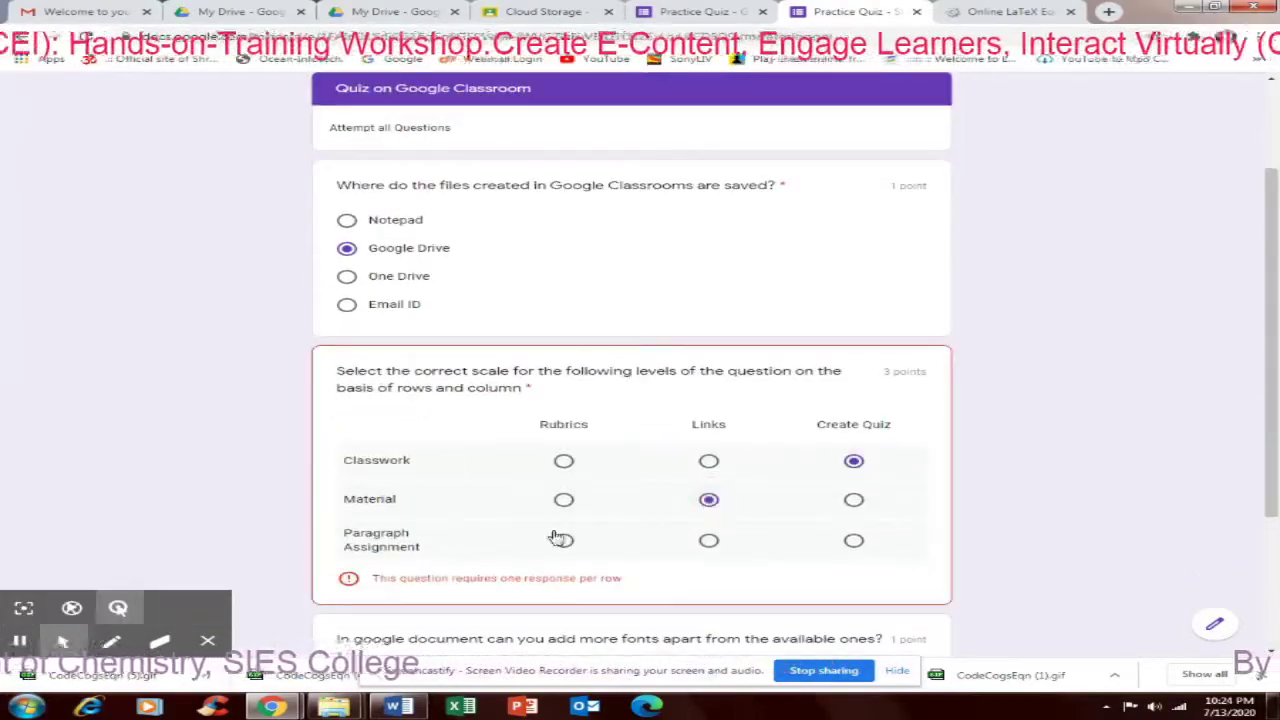
click(564, 541)
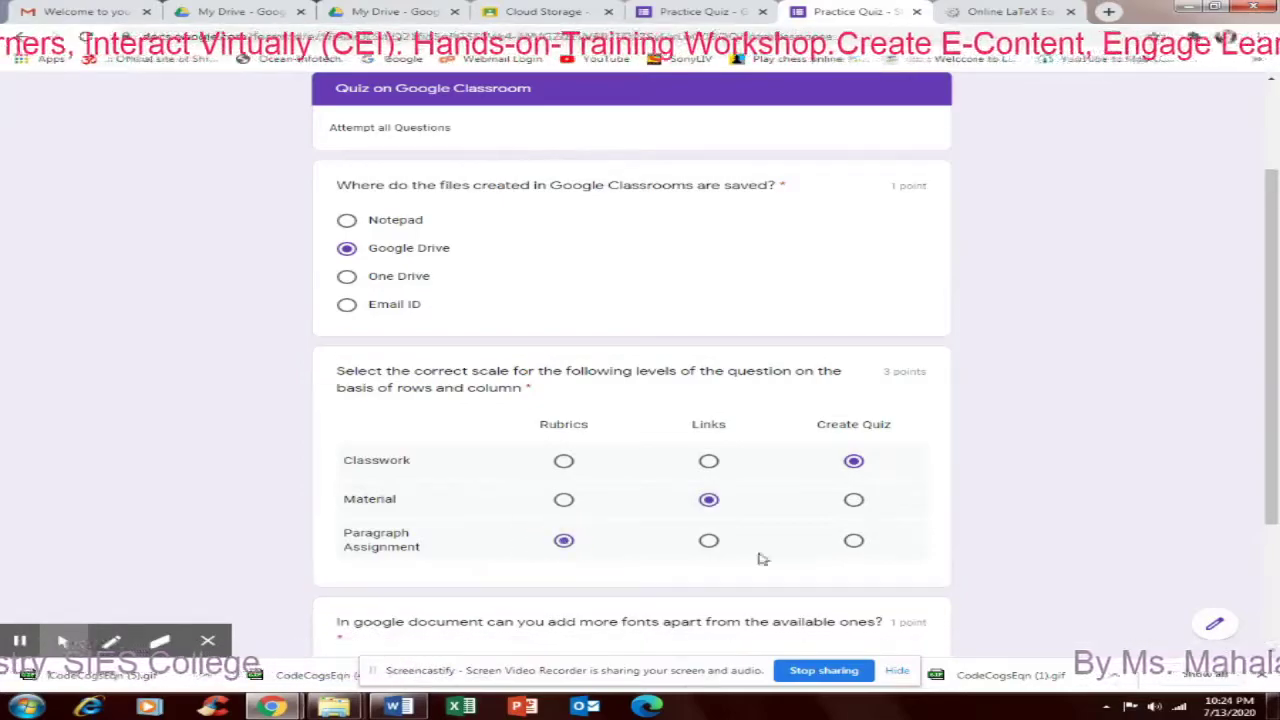
scroll(858, 553, down, 2)
click(406, 493)
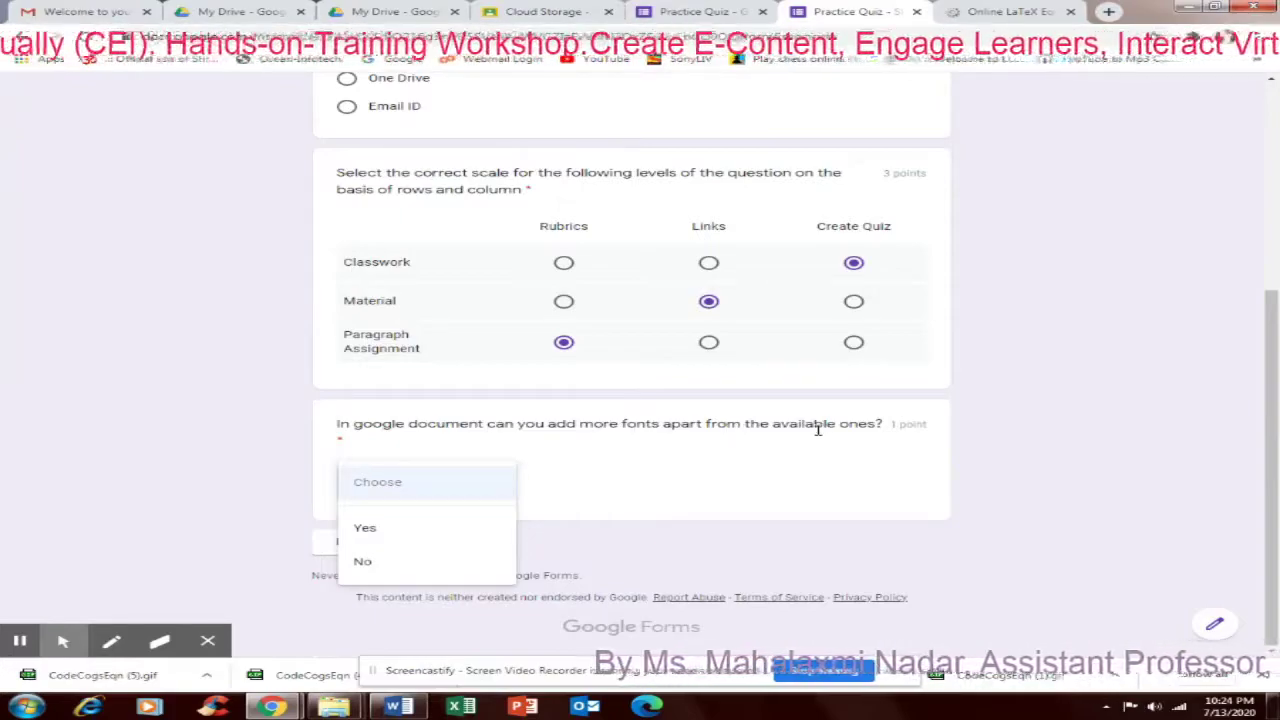
click(368, 528)
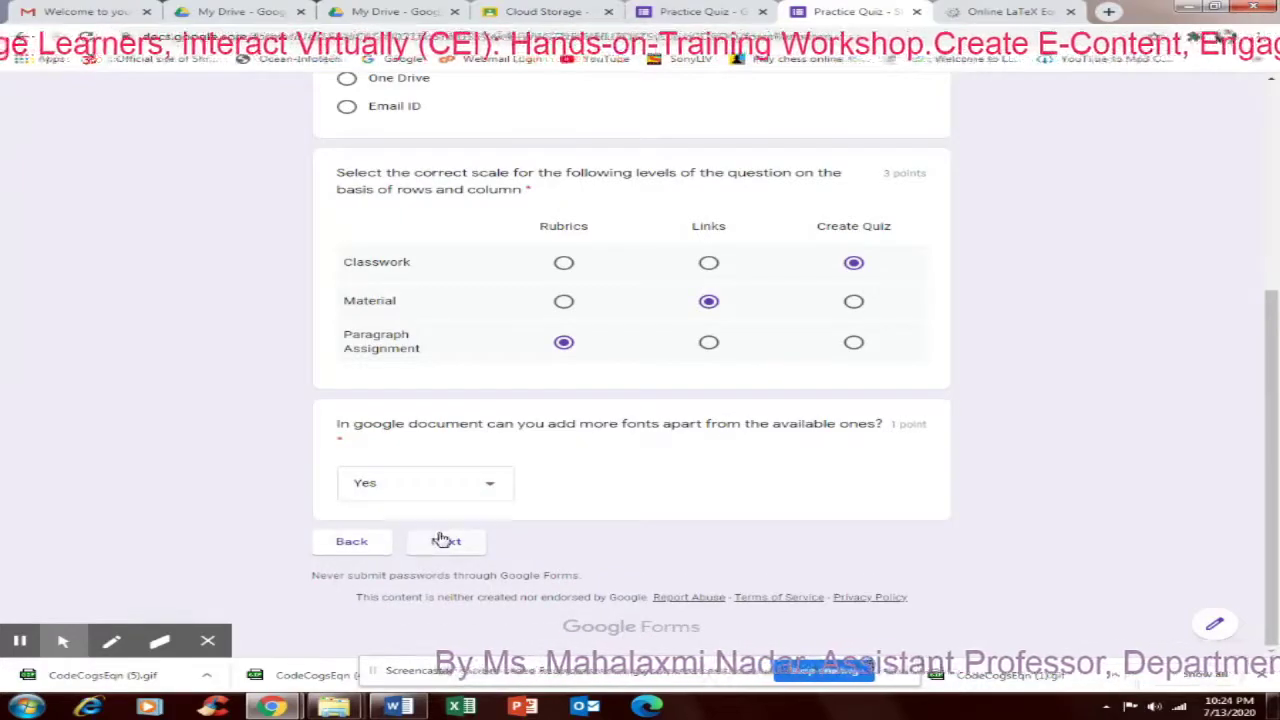
click(441, 540)
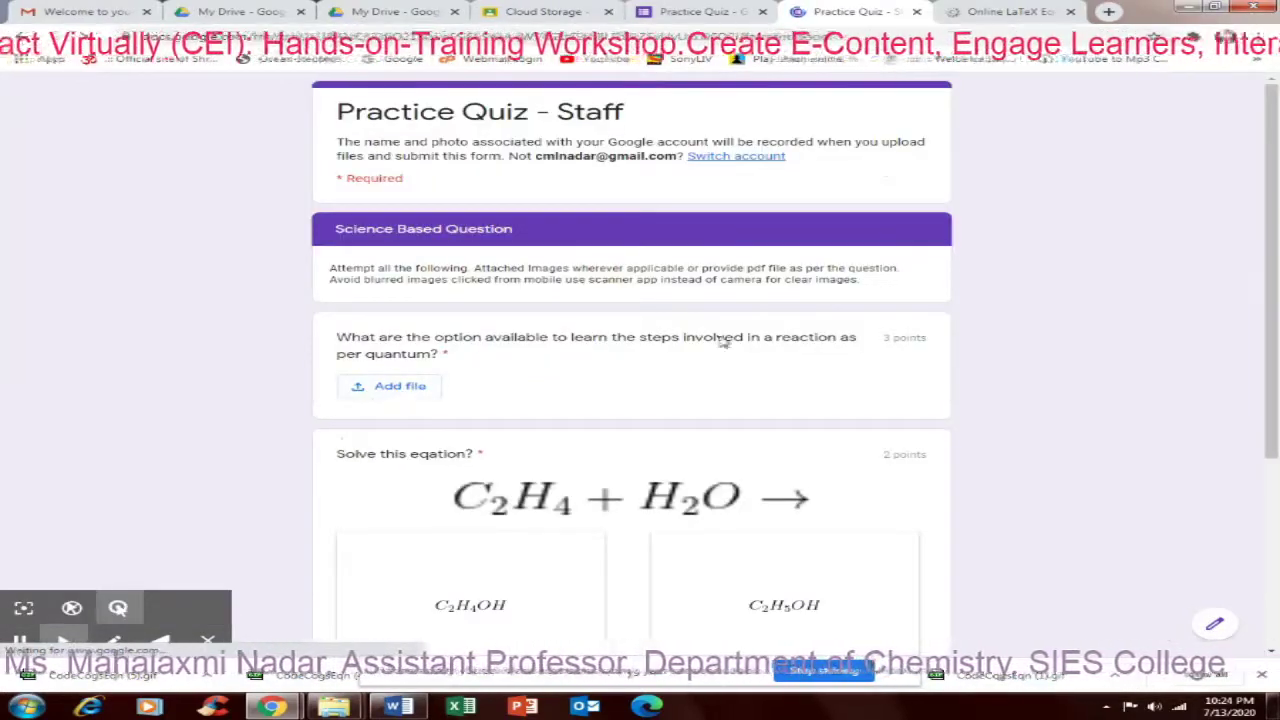
Open the file picker for the quantum question and browse My Drive
click(390, 389)
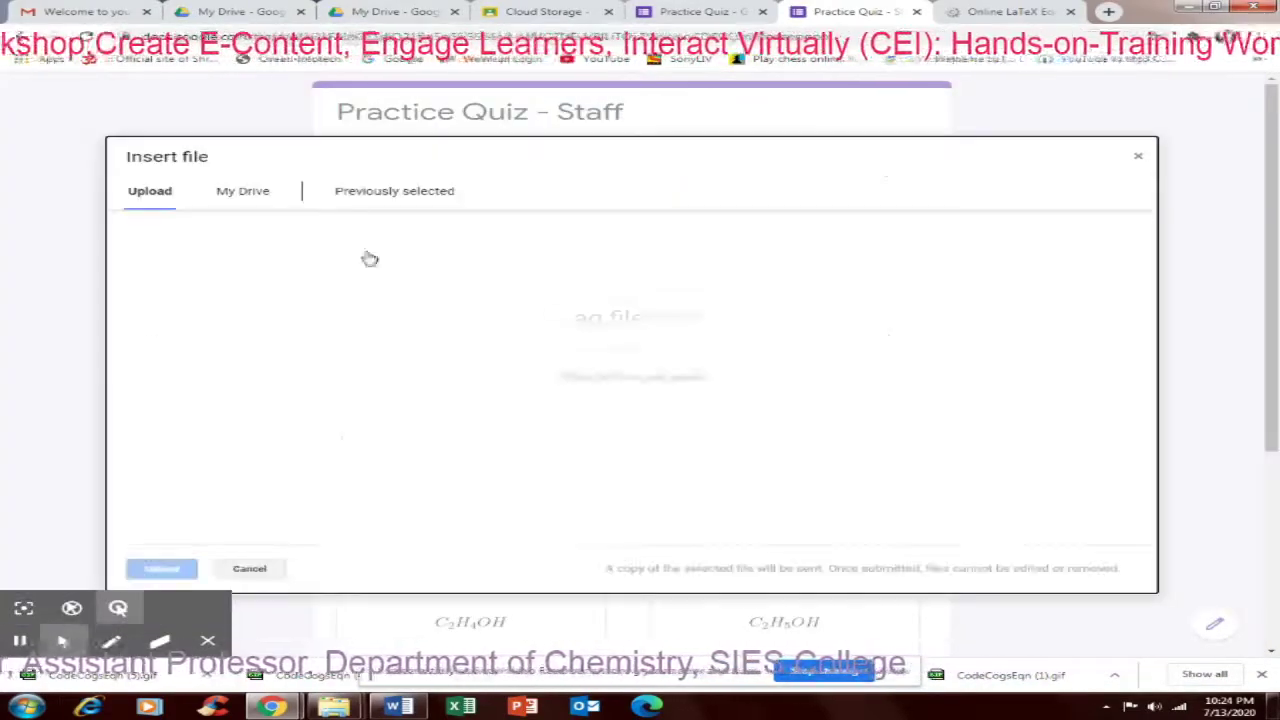
click(242, 195)
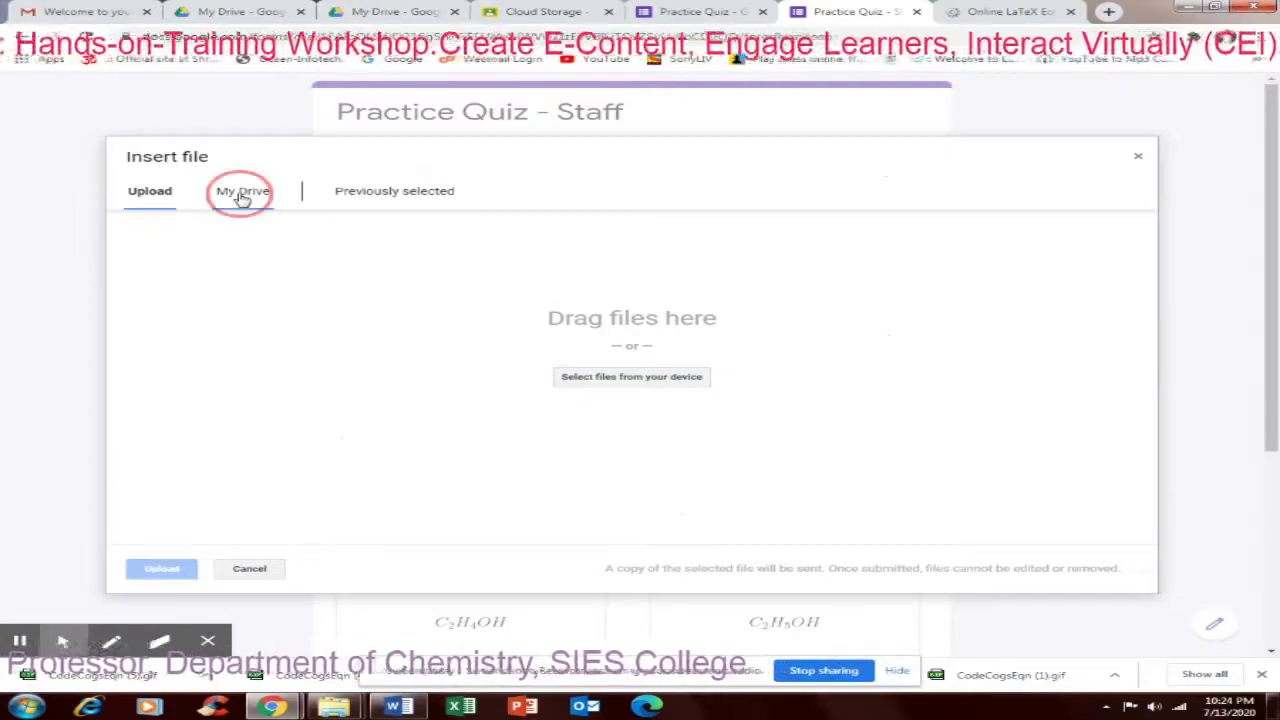
click(393, 197)
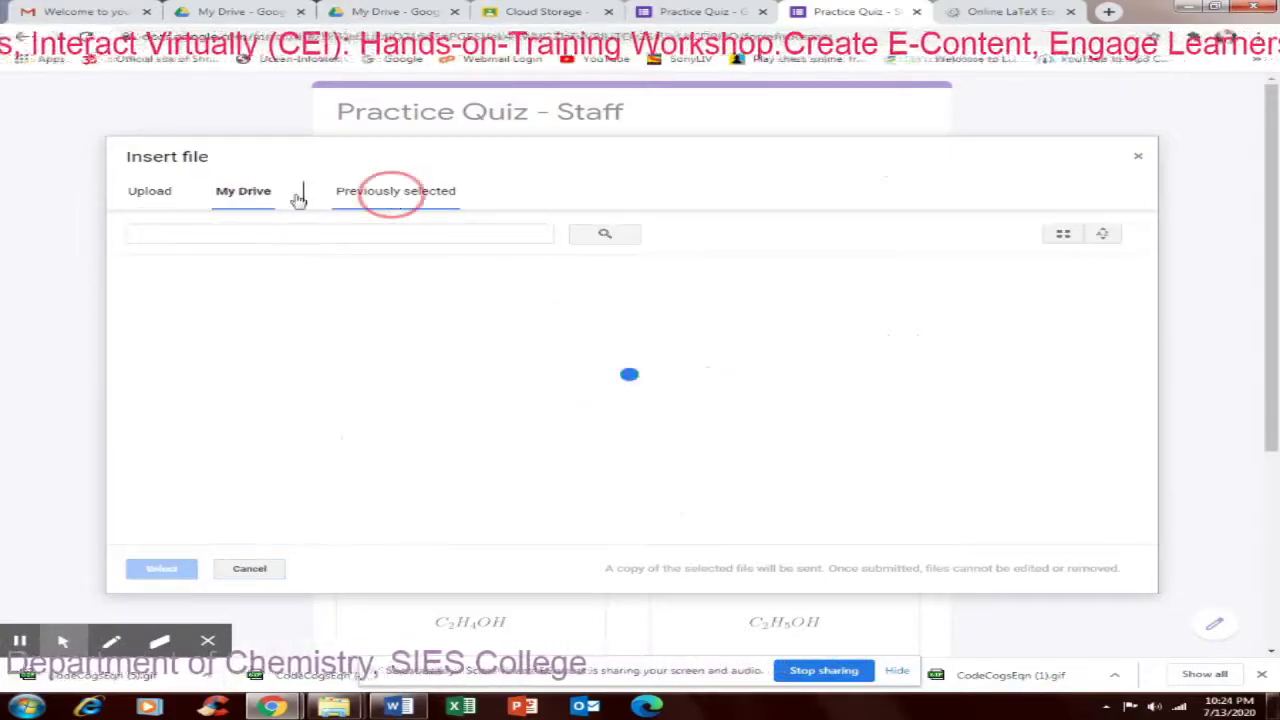
click(150, 196)
click(248, 191)
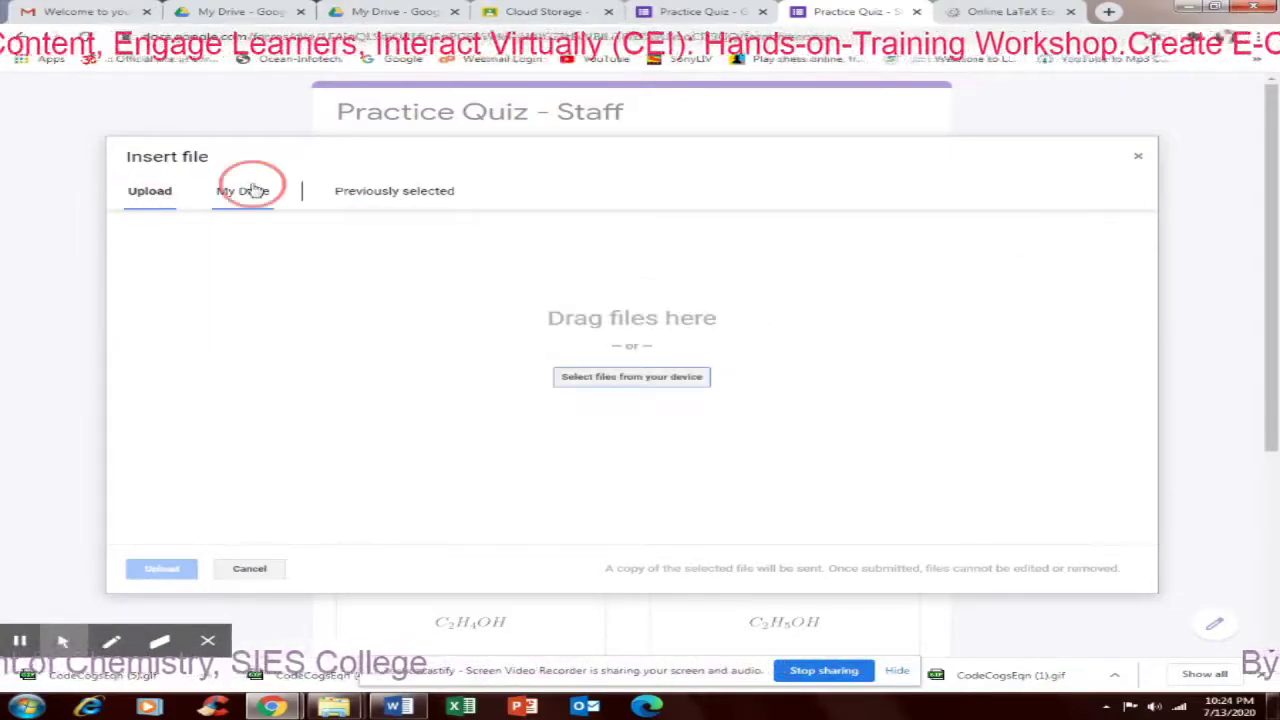
scroll(255, 335, down, 2)
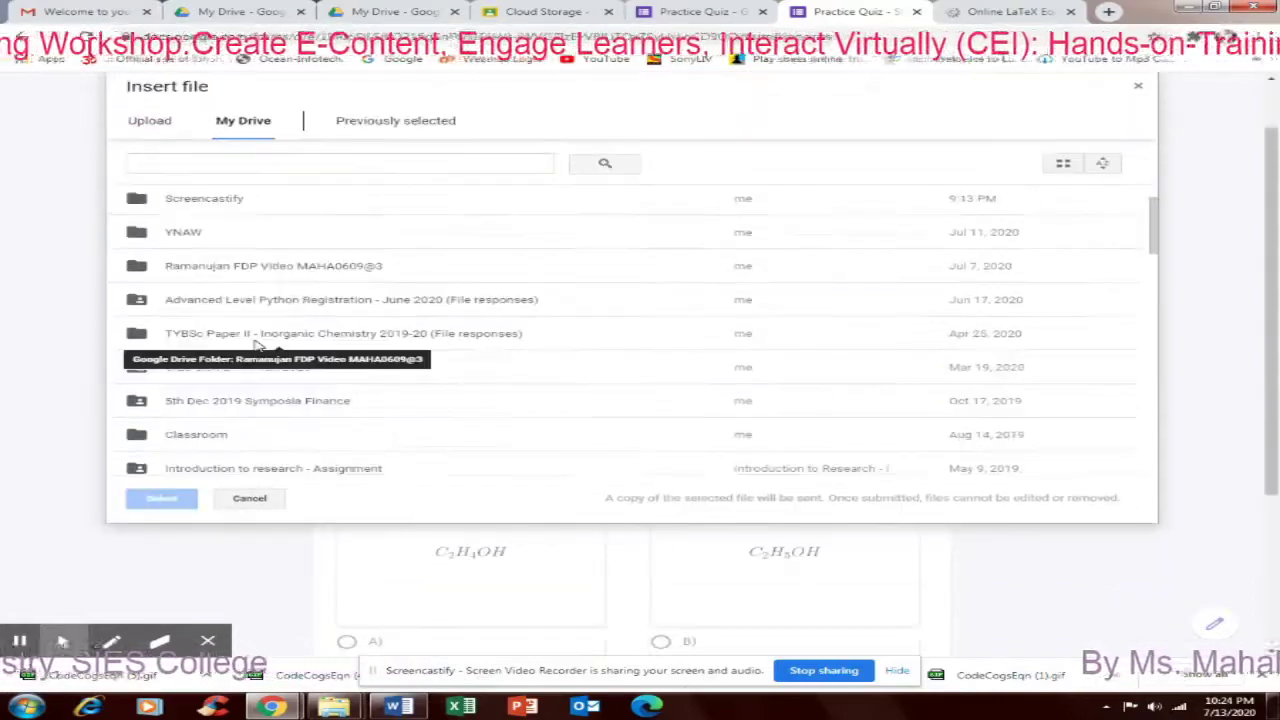
scroll(228, 400, down, 1)
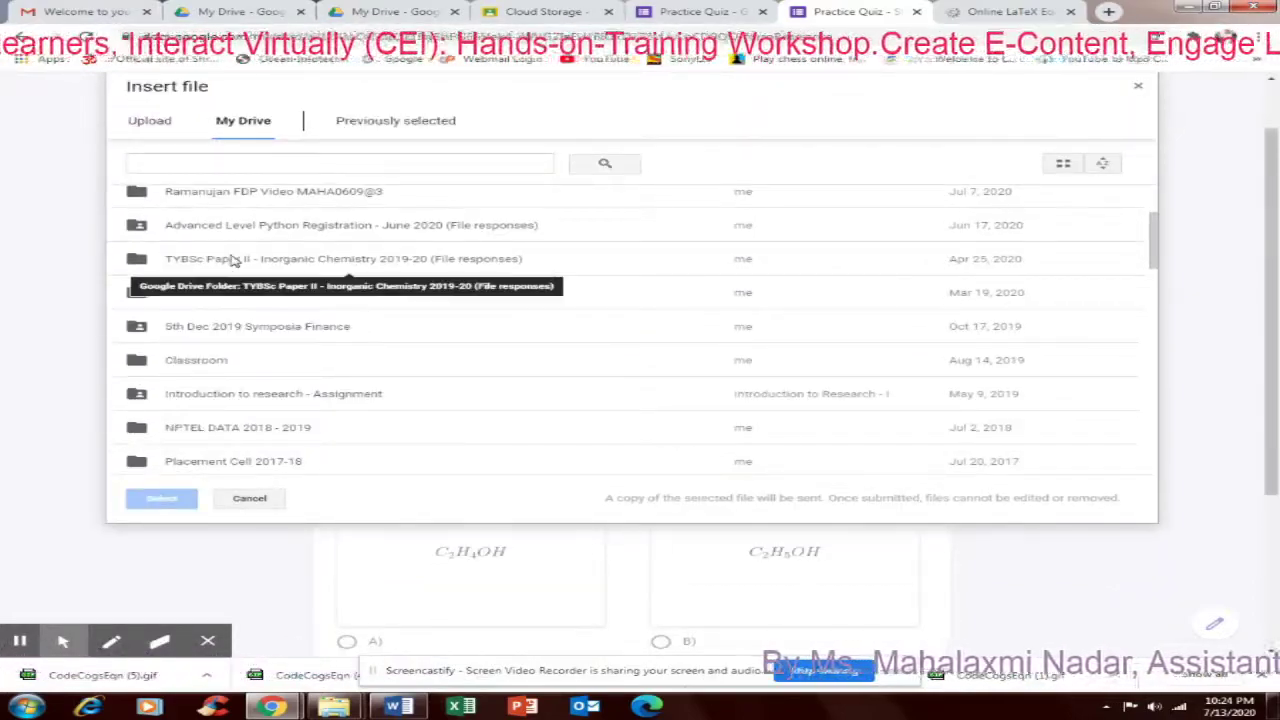
Attach option 1 right.jpg from the Classroom folder as the answer
double_click(213, 364)
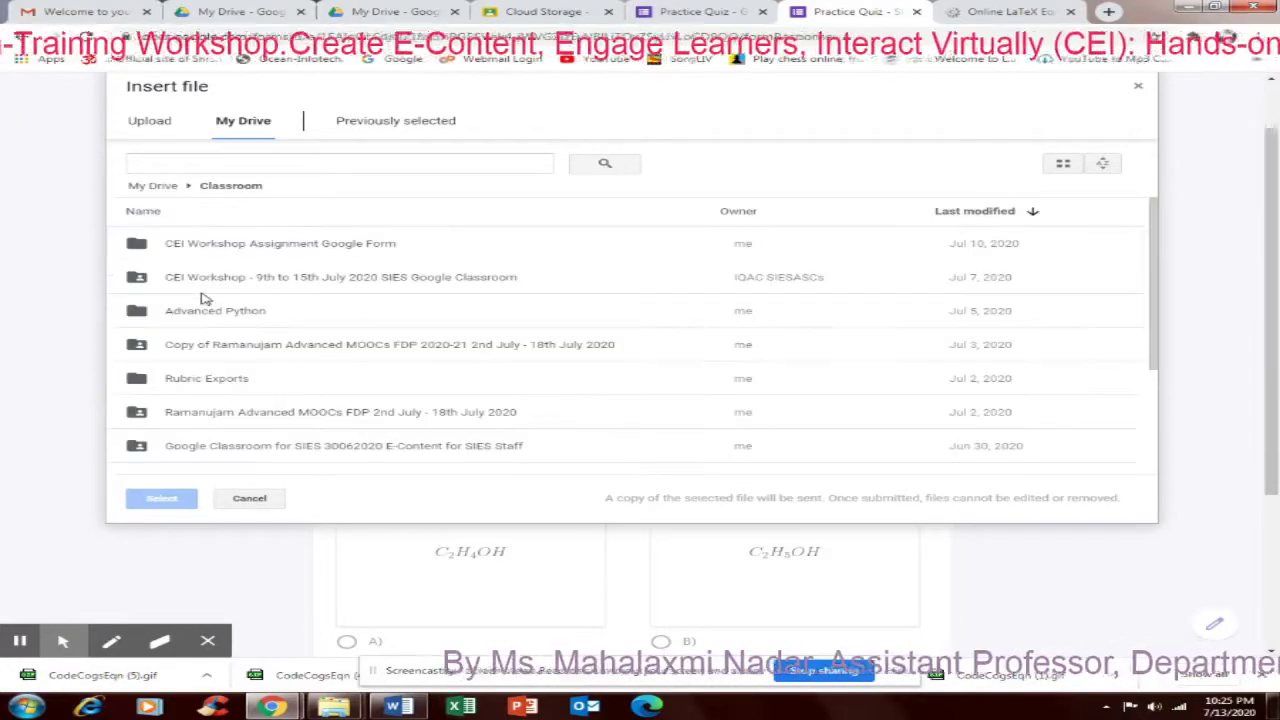
scroll(230, 337, down, 1)
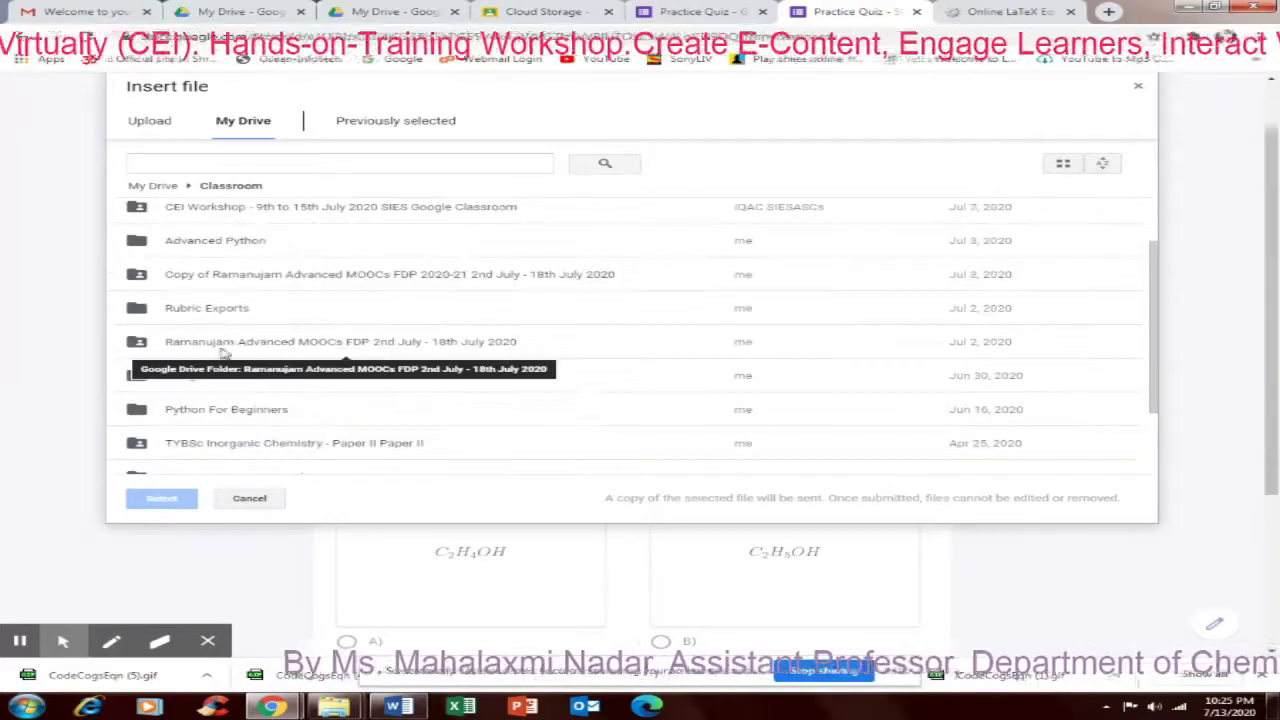
double_click(228, 313)
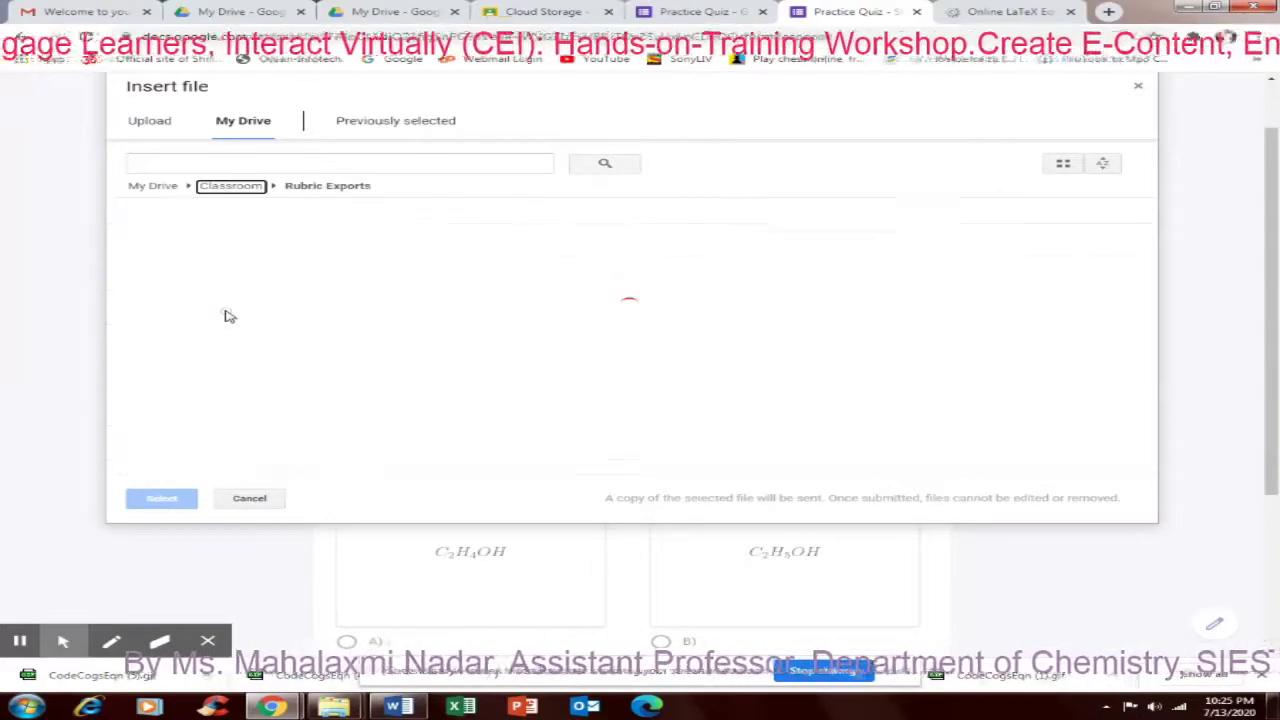
click(230, 188)
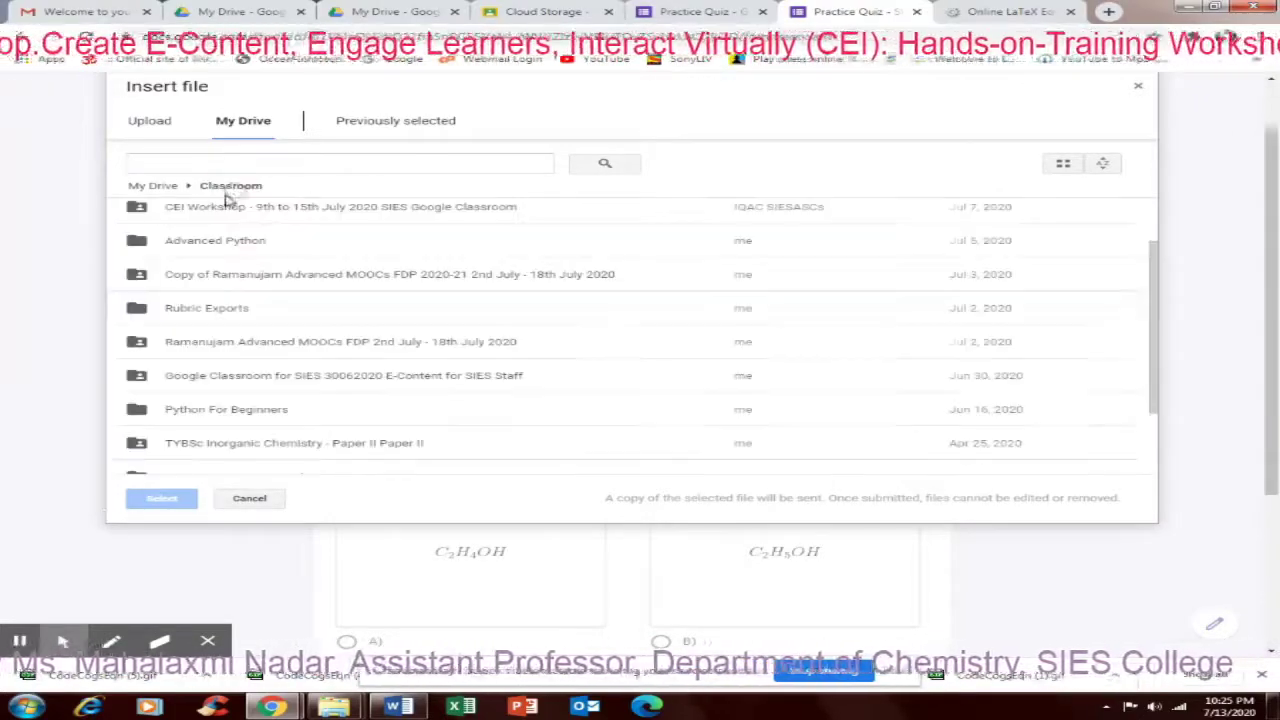
scroll(365, 443, down, 3)
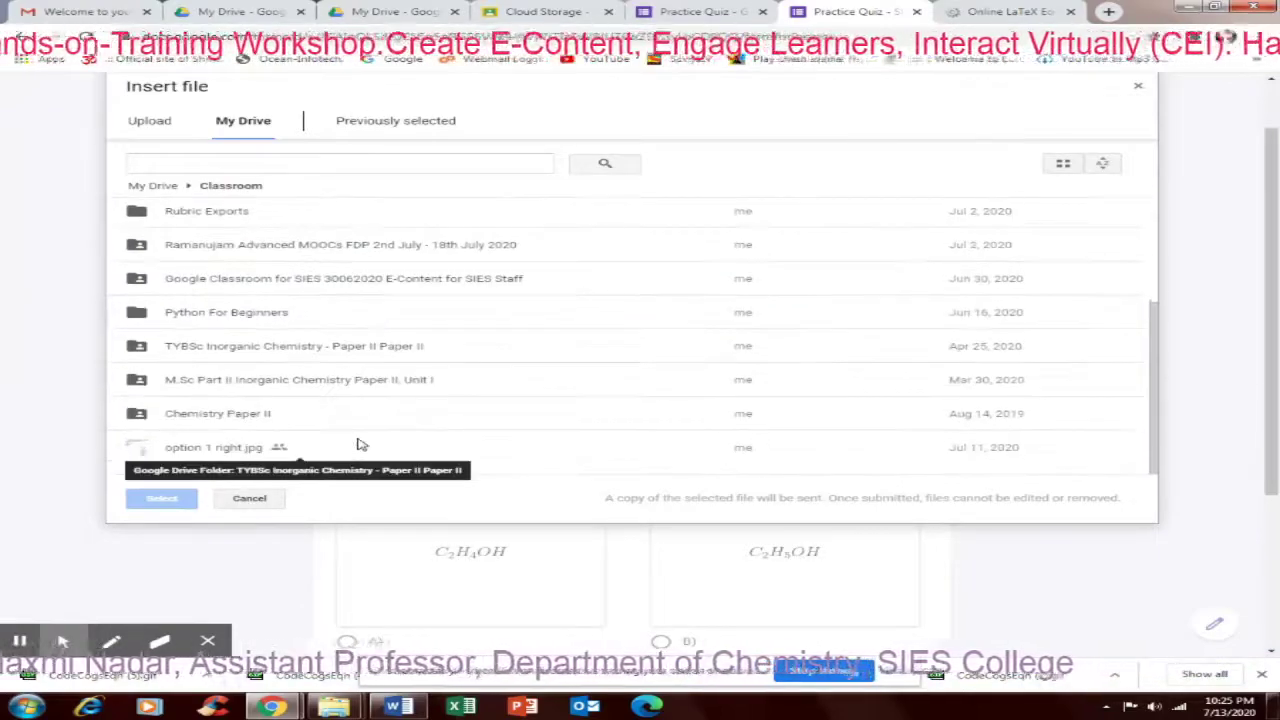
click(200, 450)
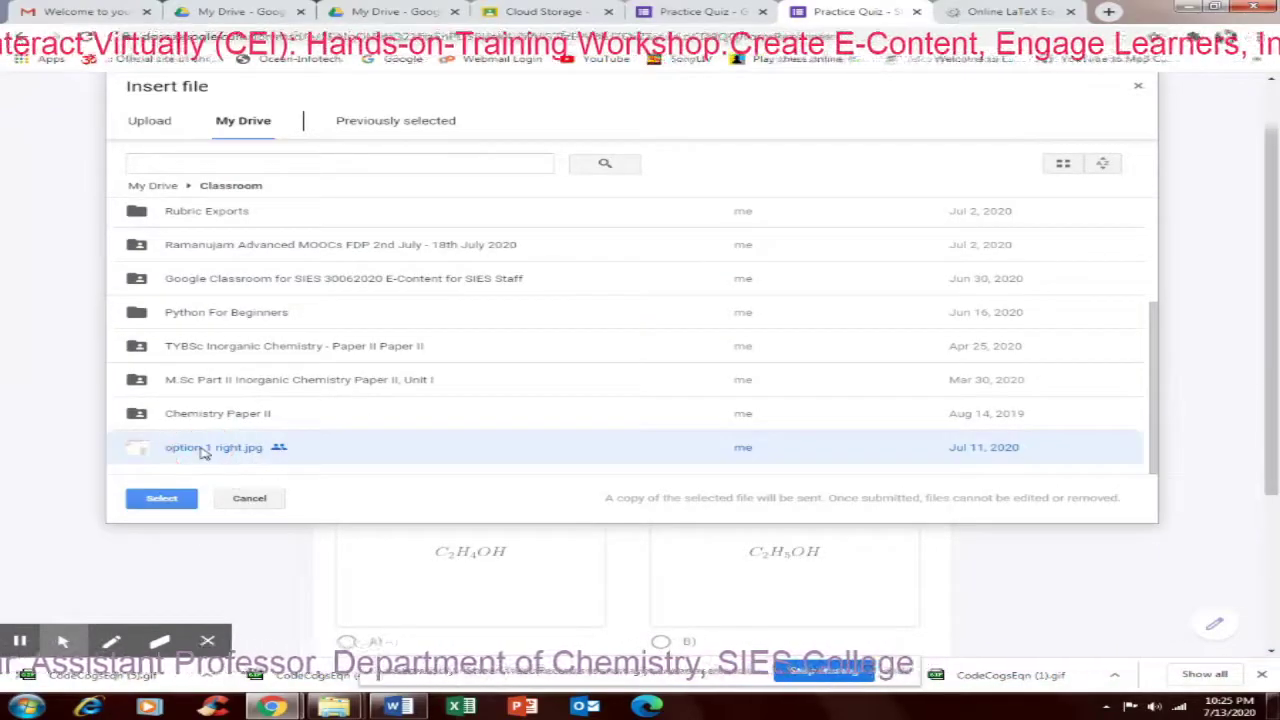
click(162, 500)
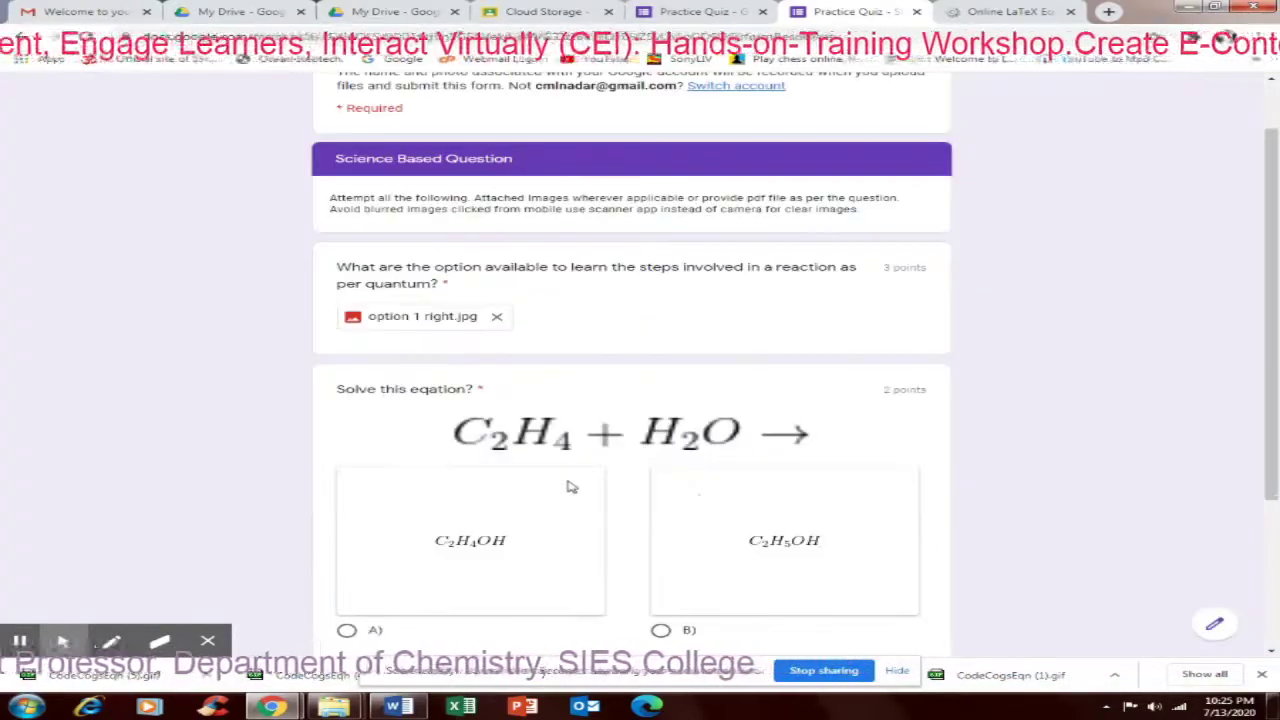
Choose B) C₂H₅OH for the equation question and submit the Practice Quiz - Staff response
scroll(630, 584, down, 2)
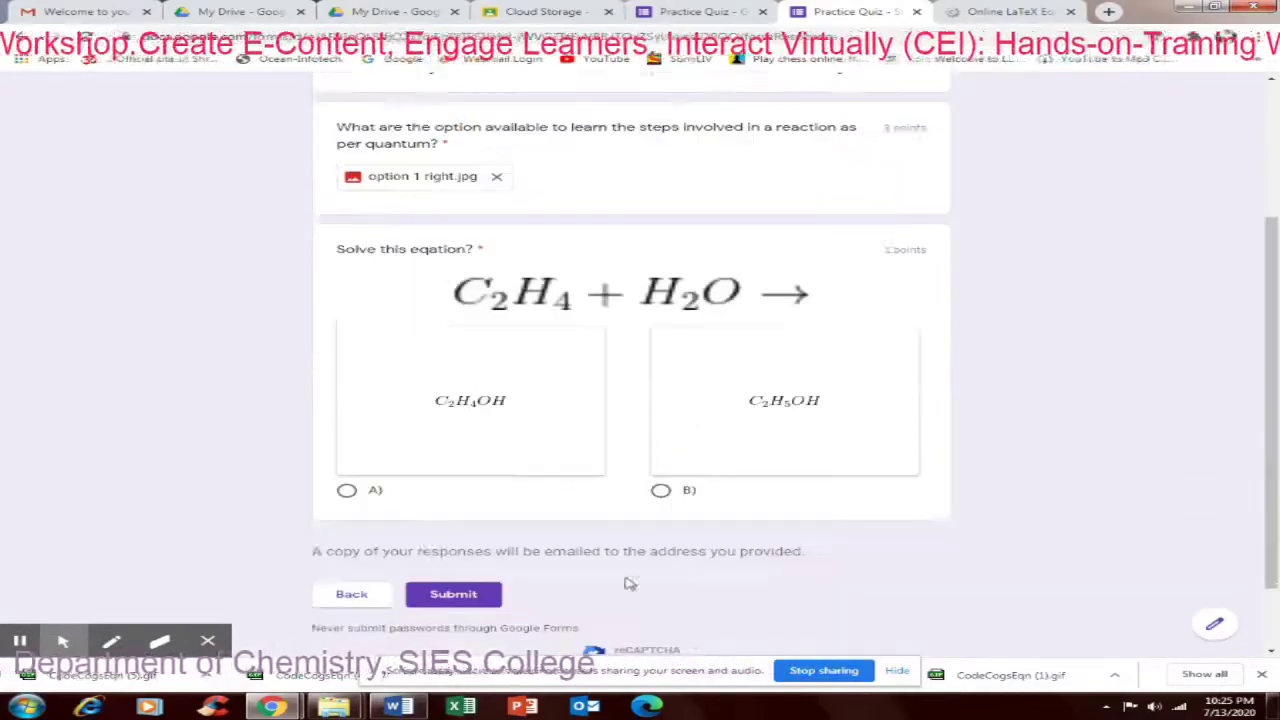
scroll(630, 584, down, 1)
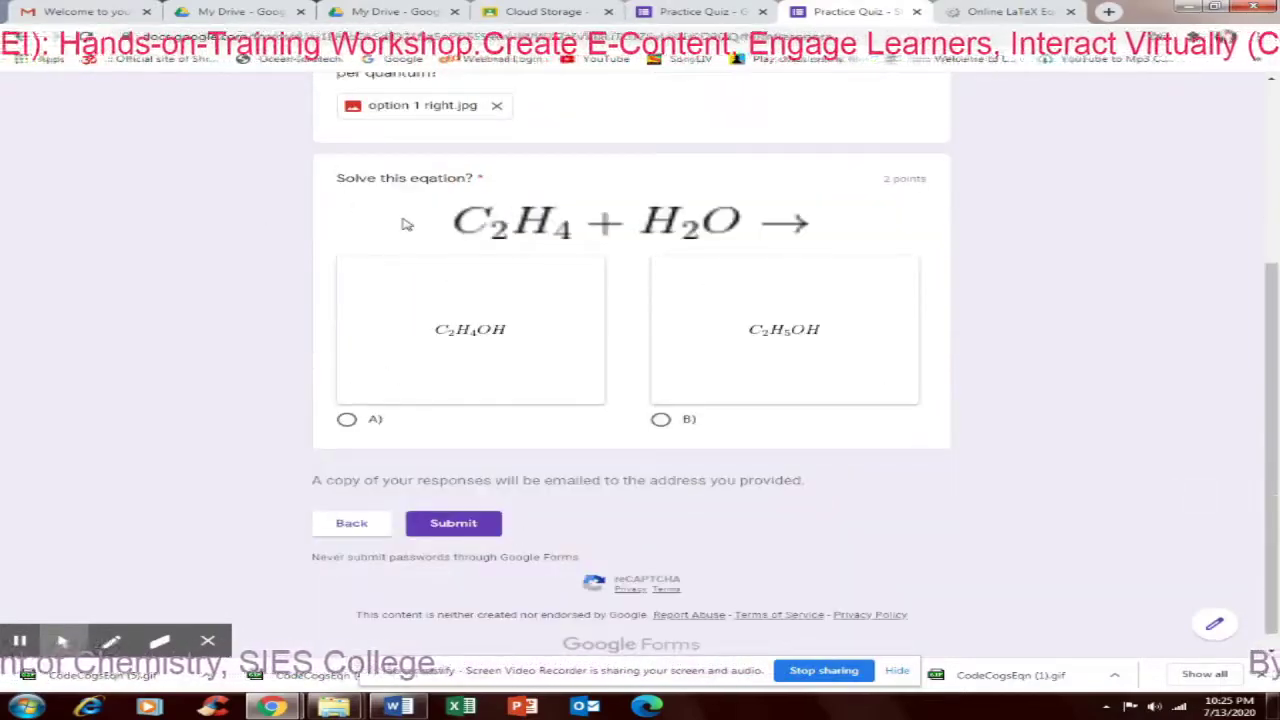
click(665, 422)
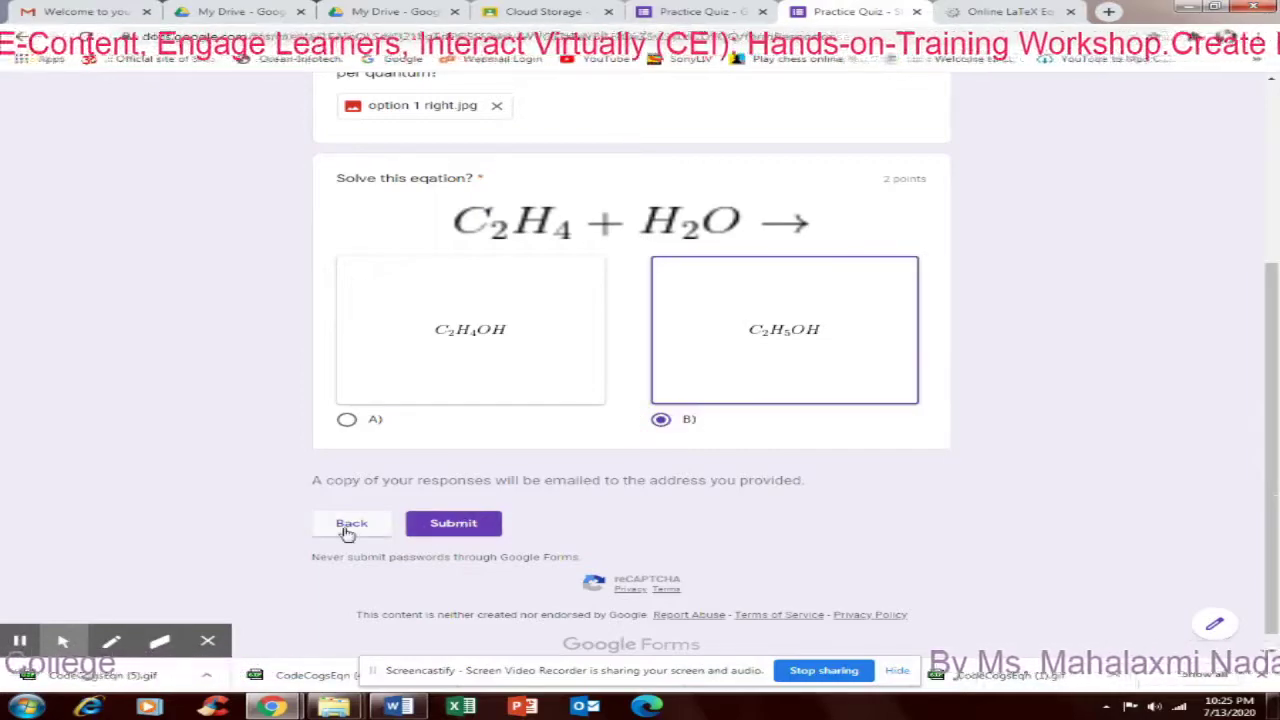
click(456, 528)
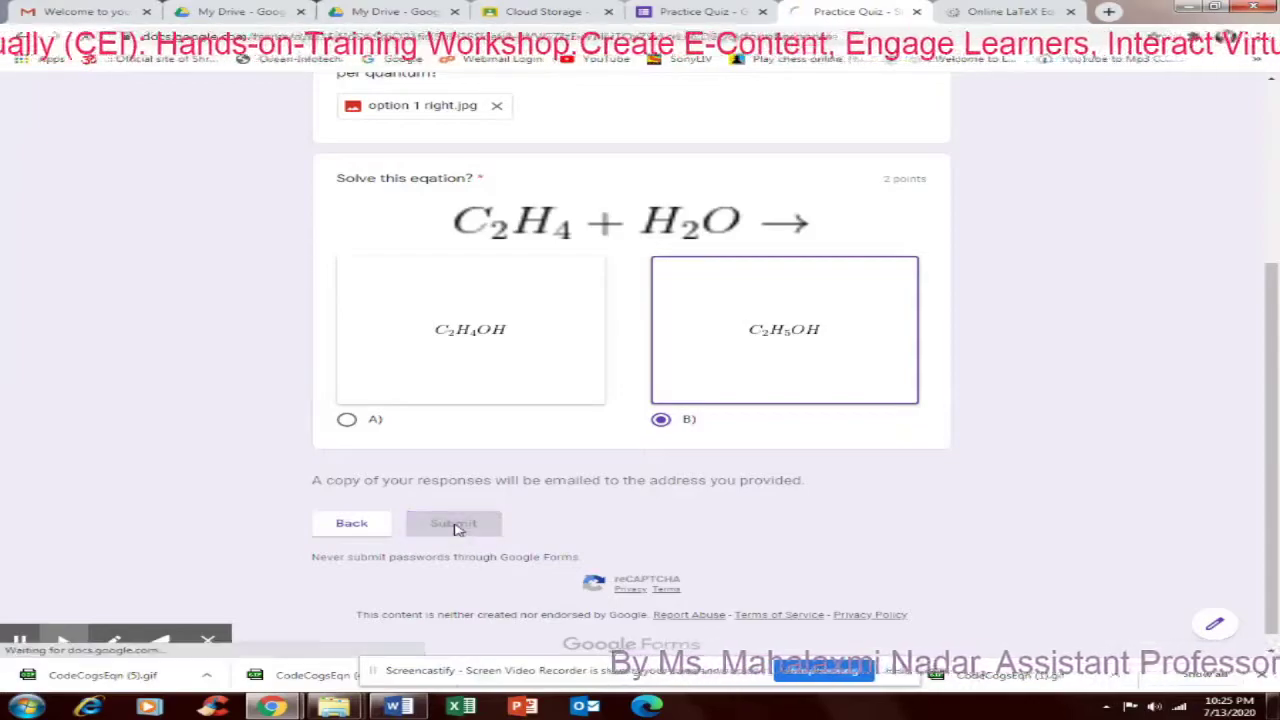